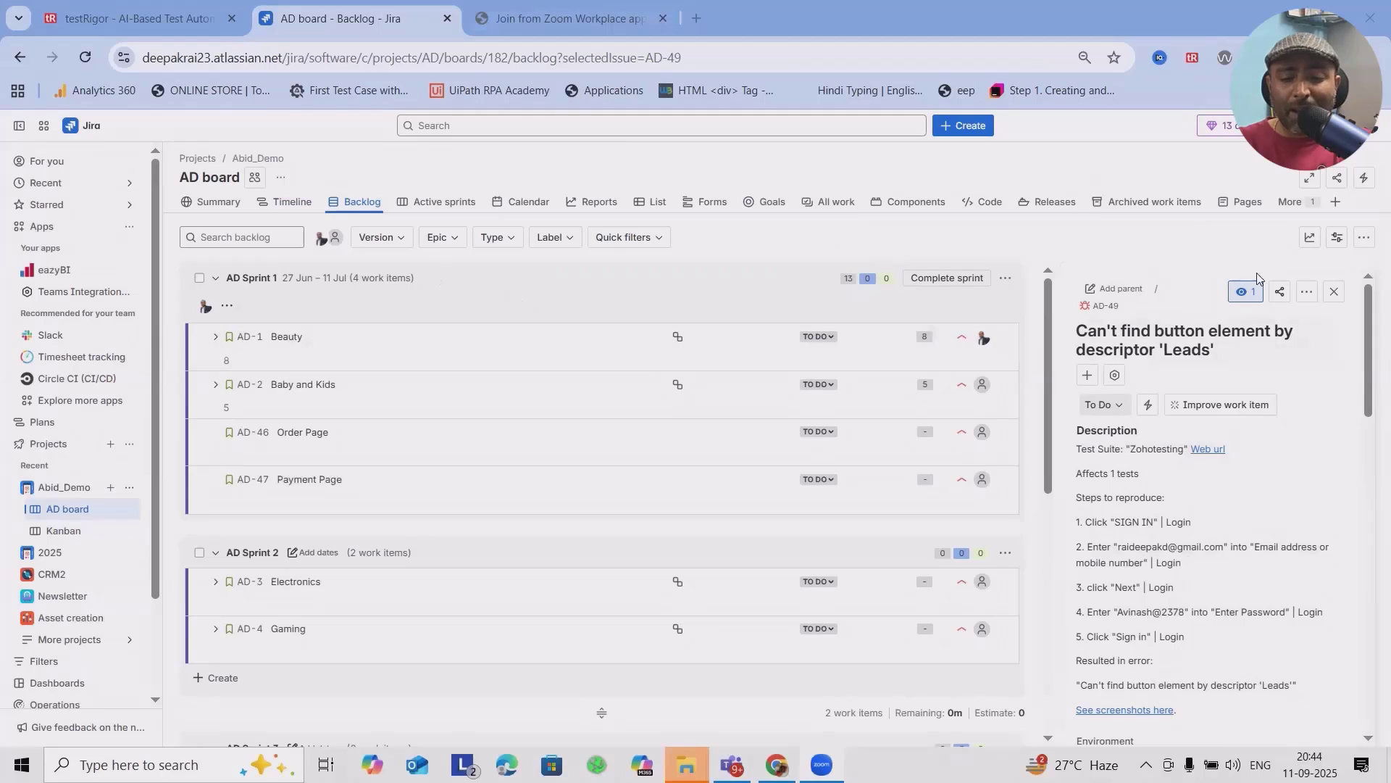
# Step: Switch to testRigor, open the Zohotesting suite's last-run errors and view the Jira issue linked to the 'Leads' button error
pyautogui.moveTo(147, 24)
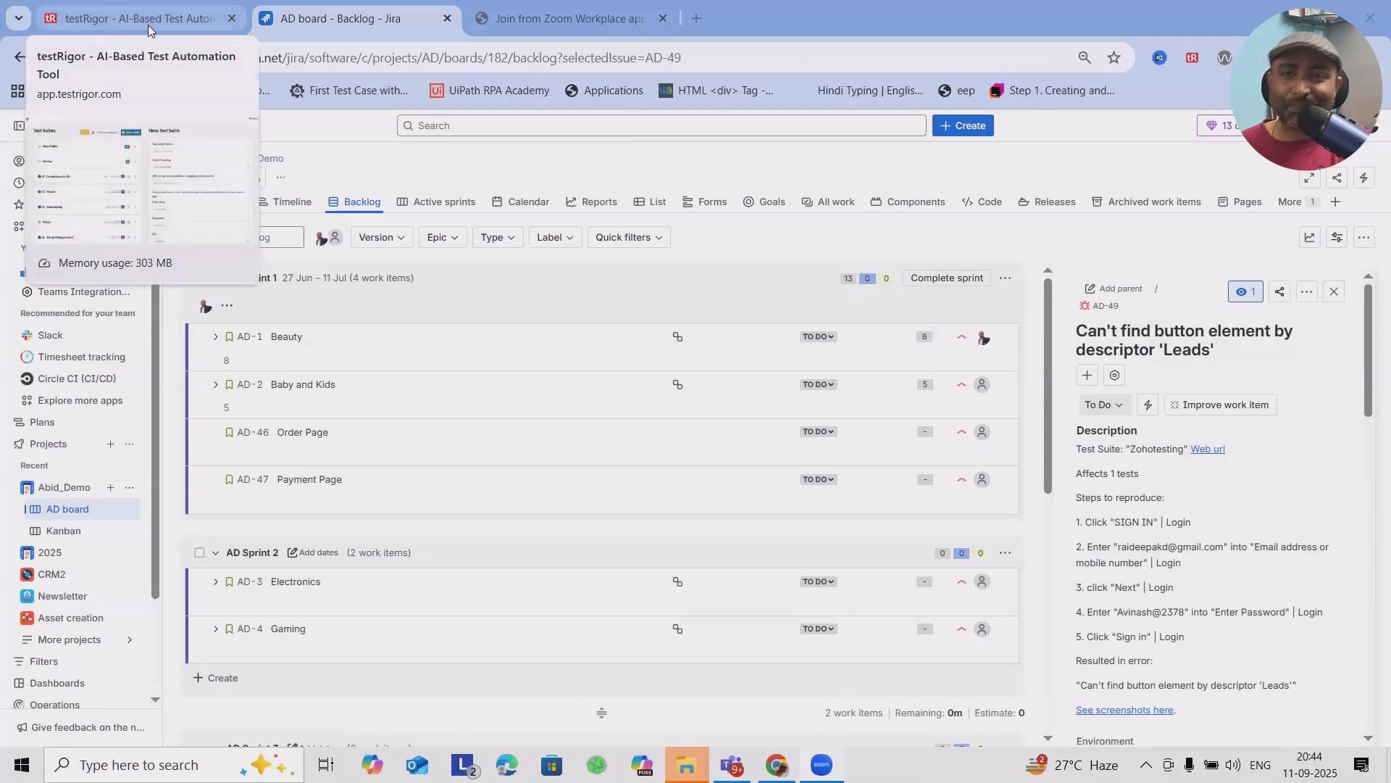
pyautogui.click(148, 25)
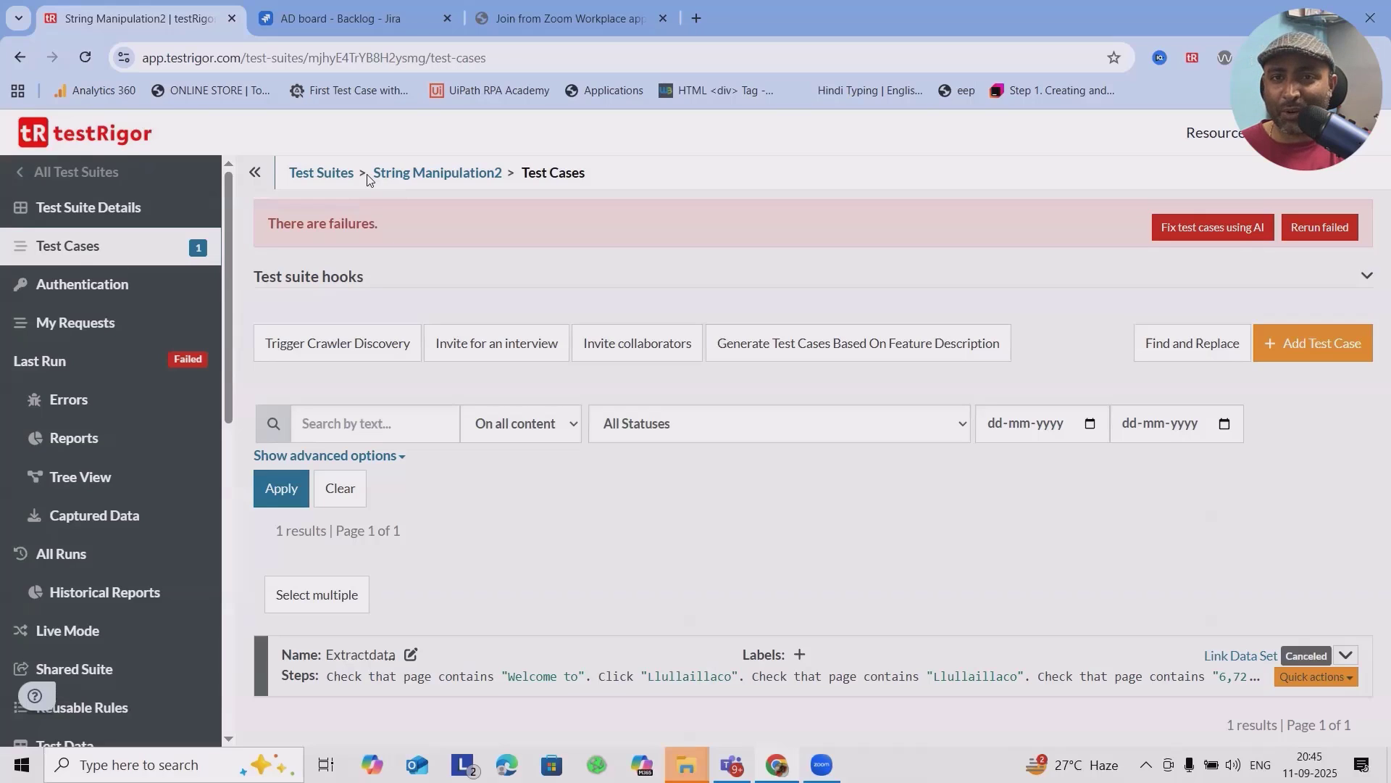
pyautogui.click(68, 400)
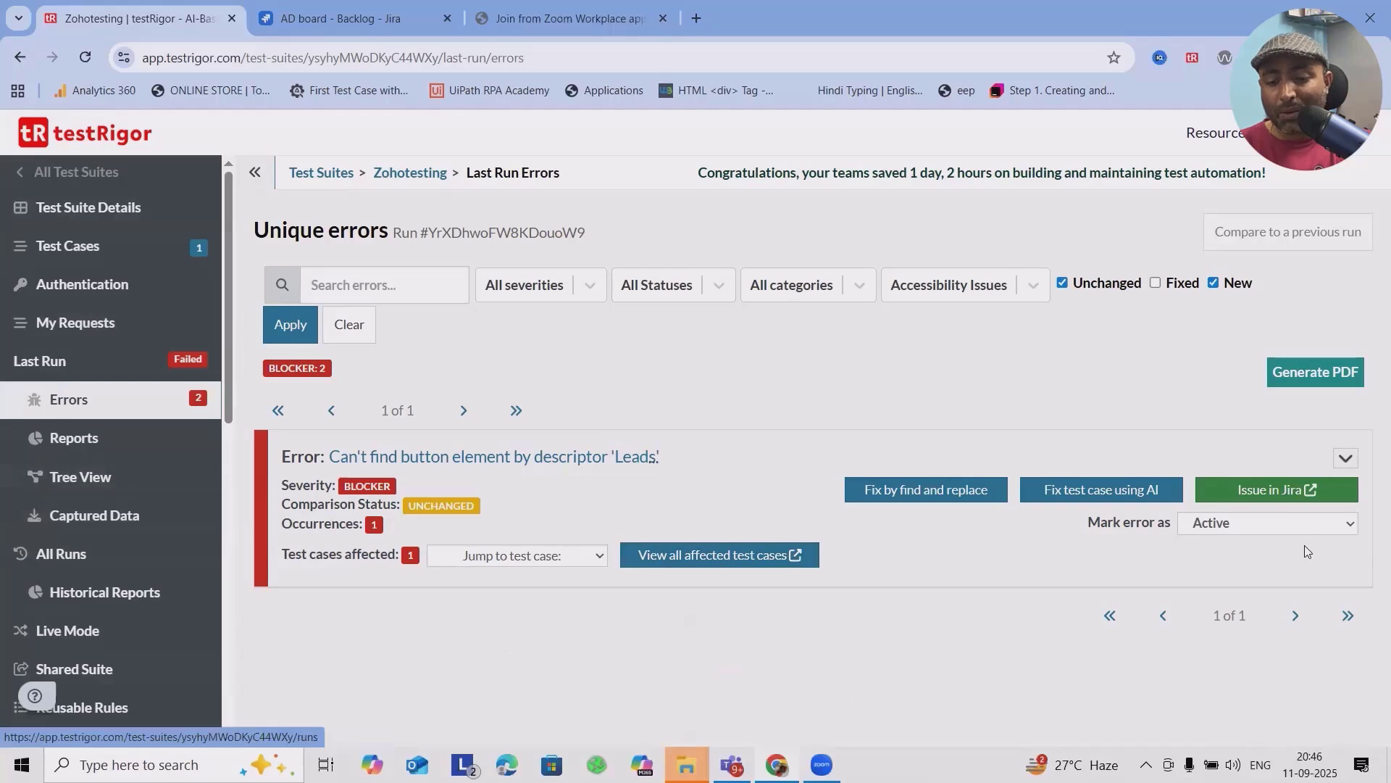
pyautogui.click(1272, 497)
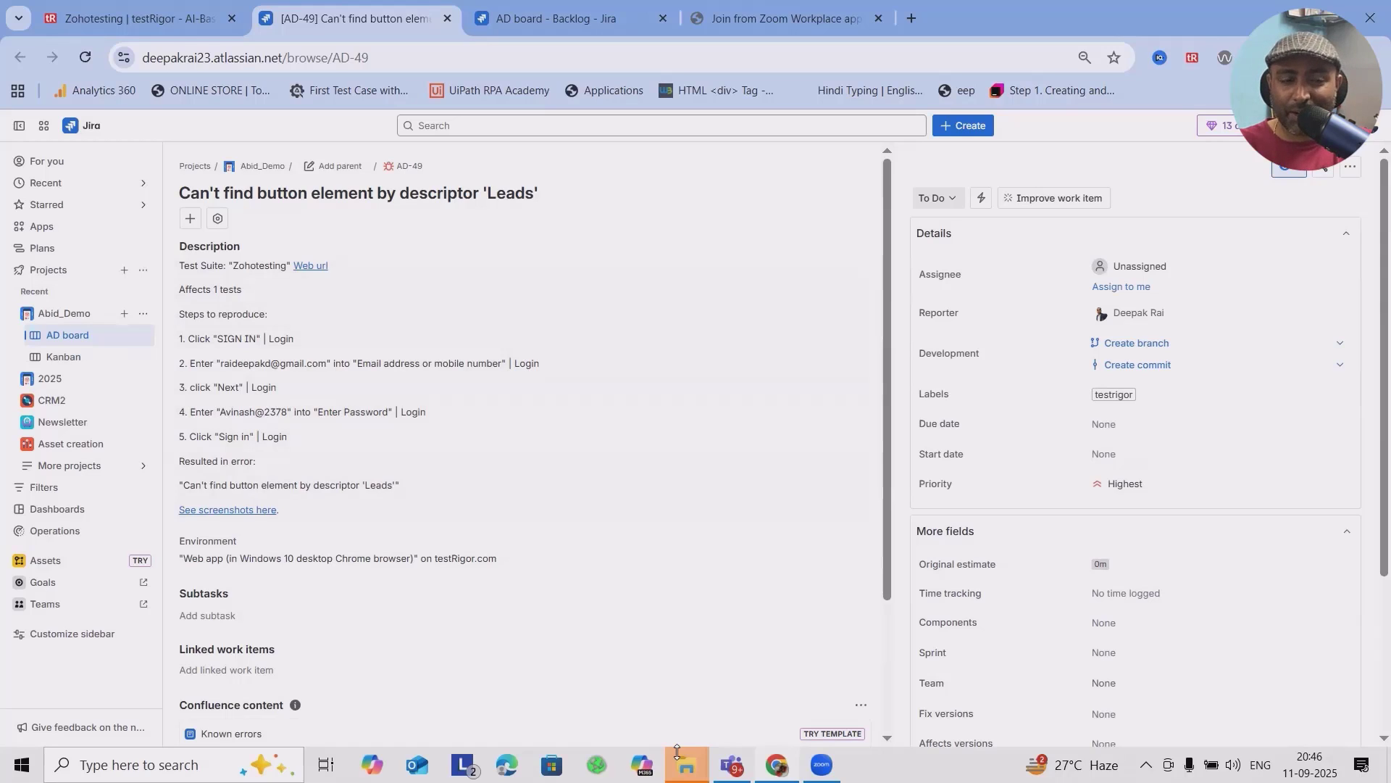
# Step: Return to testRigor, open the Admin suite's last-run errors and start creating a Jira issue for the 'dir' command error
pyautogui.hotkey('ctrl', 'shift', 'Tab')
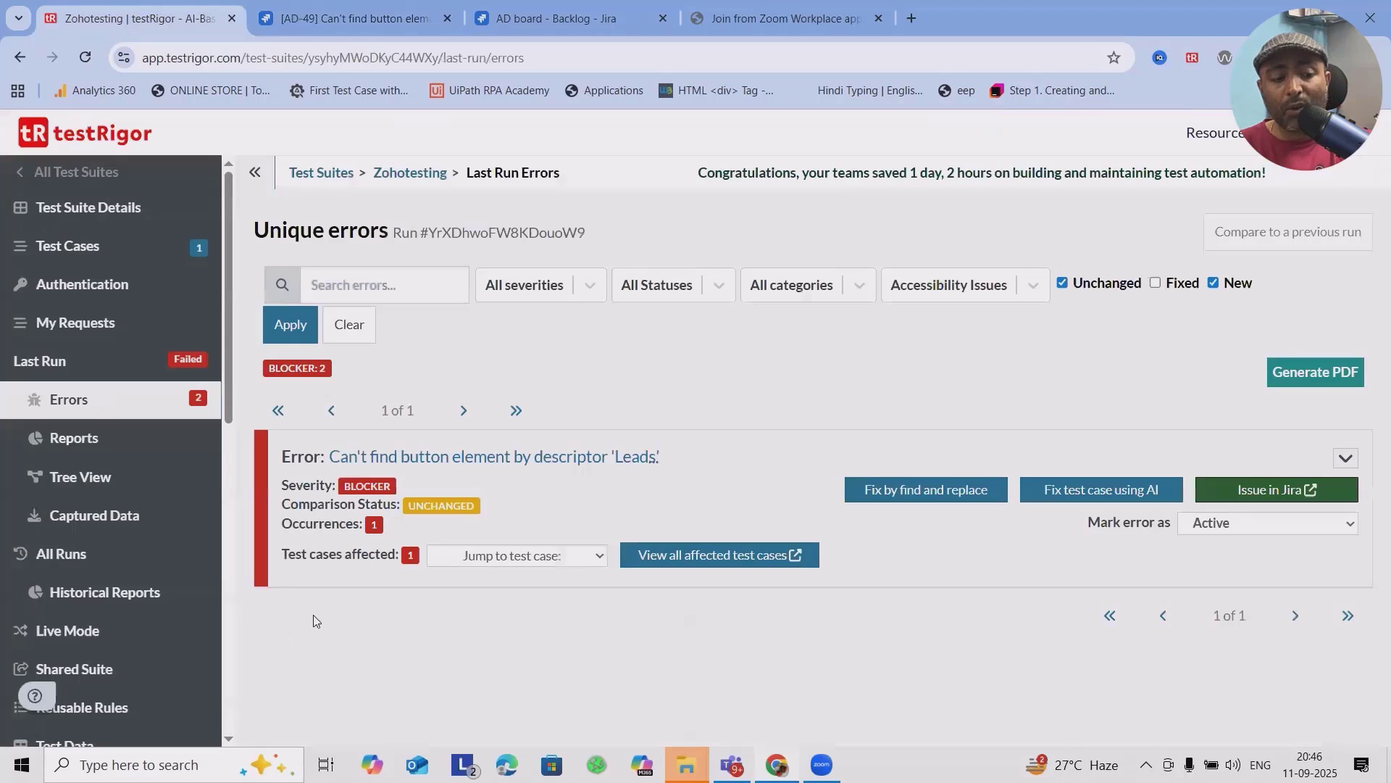
pyautogui.click(81, 178)
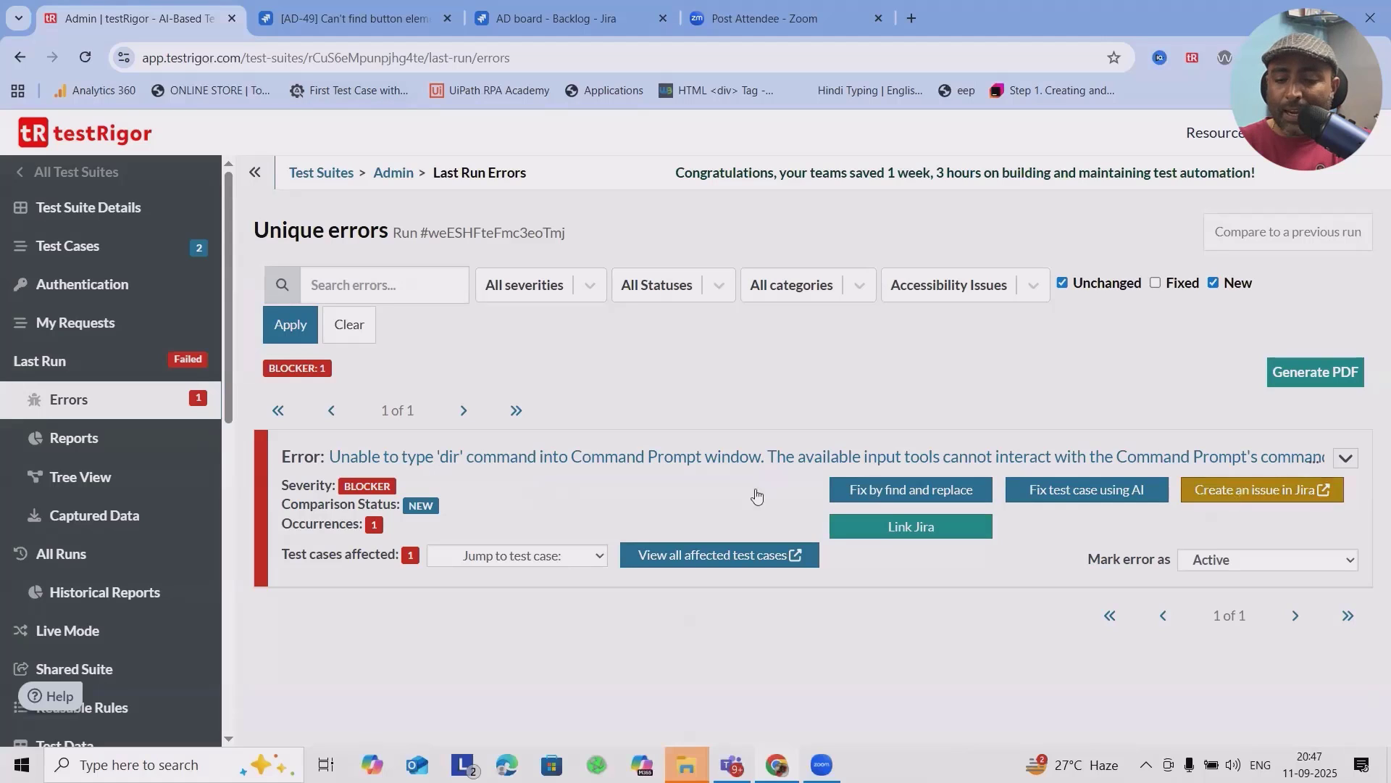
pyautogui.click(1120, 461)
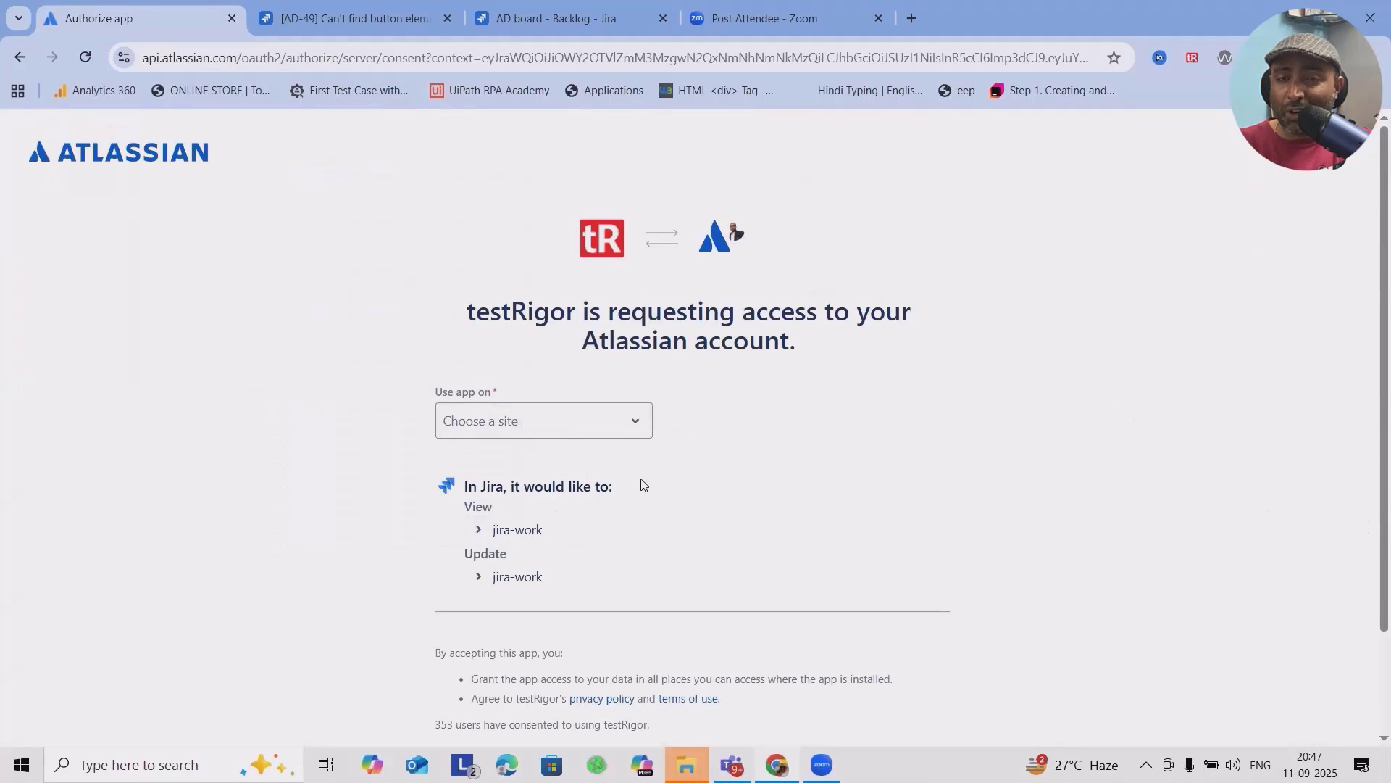
# Step: Grant testRigor access to the Atlassian site that hosts the AD board
pyautogui.click(635, 420)
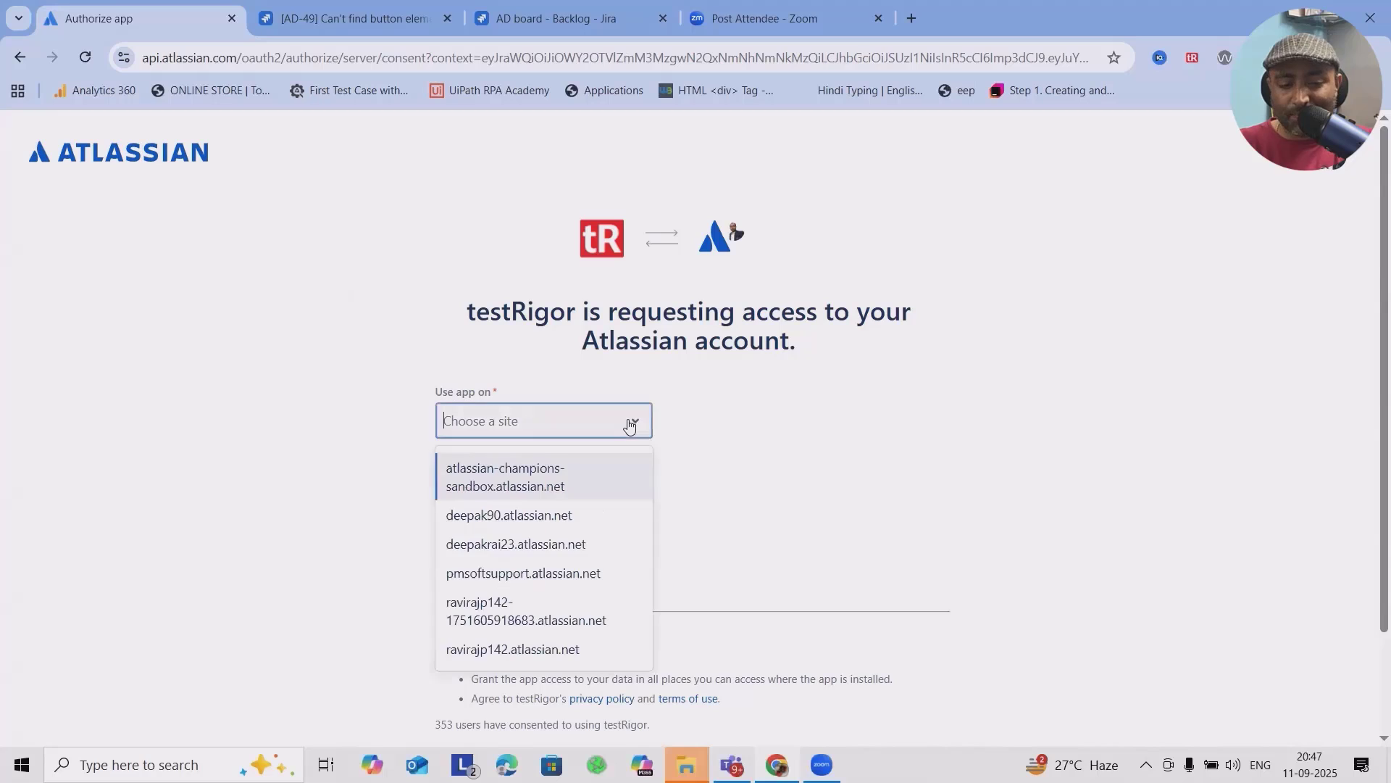
pyautogui.click(549, 551)
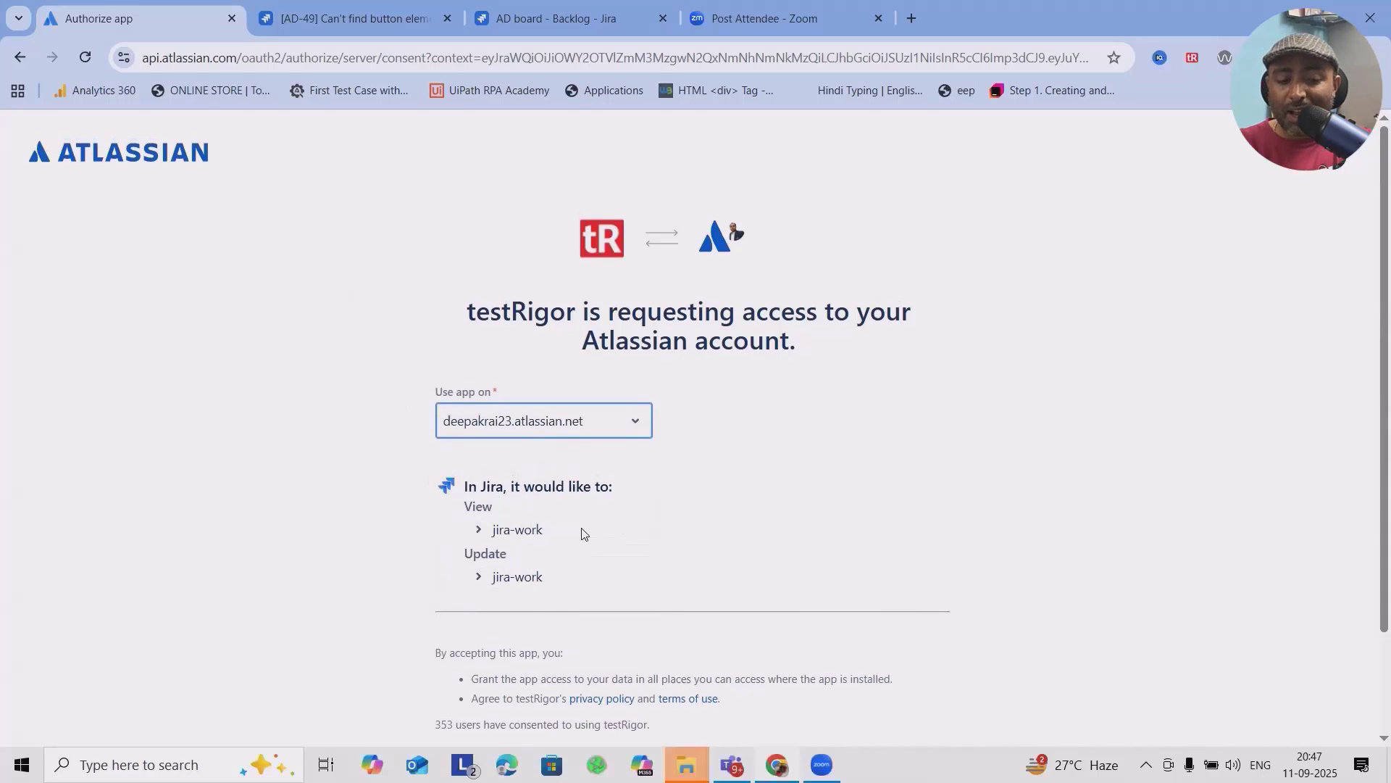
pyautogui.scroll(-2, 581, 531)
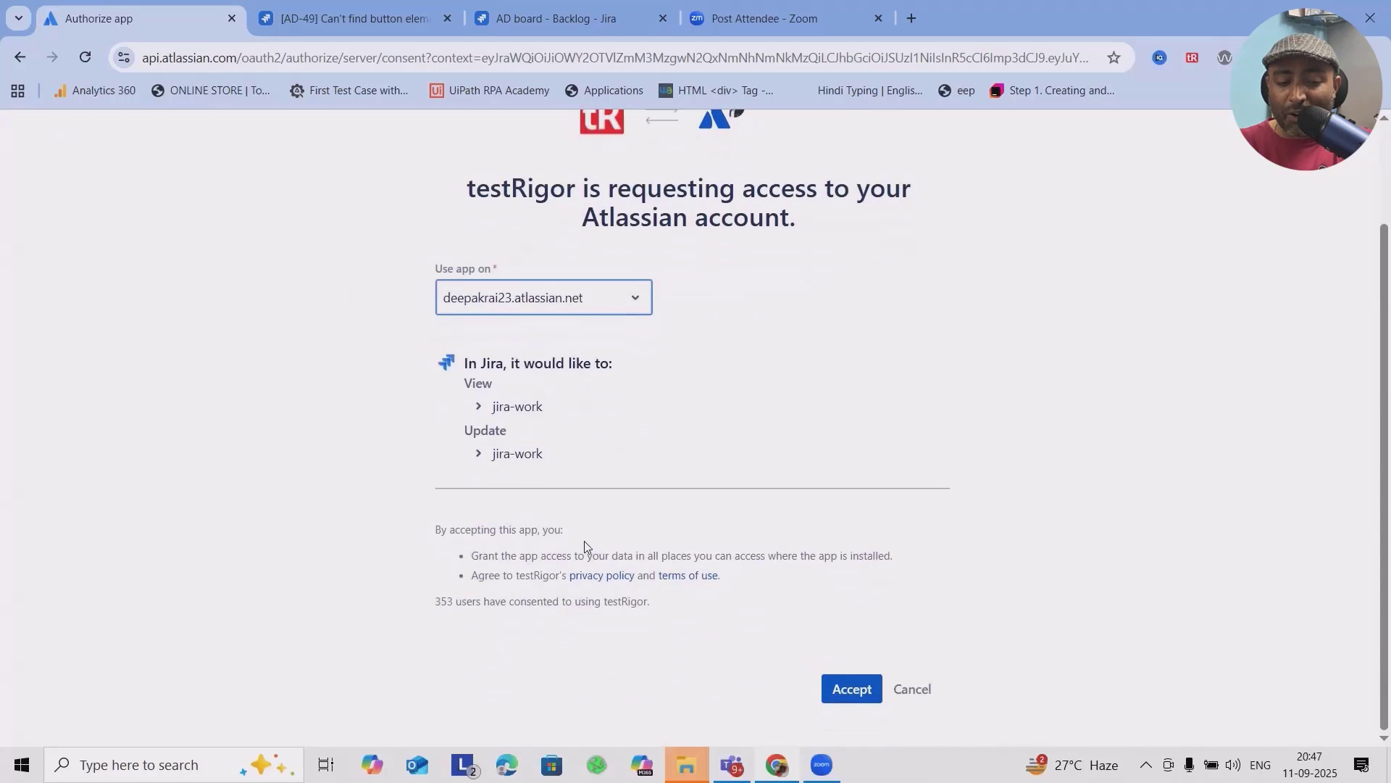
pyautogui.click(850, 696)
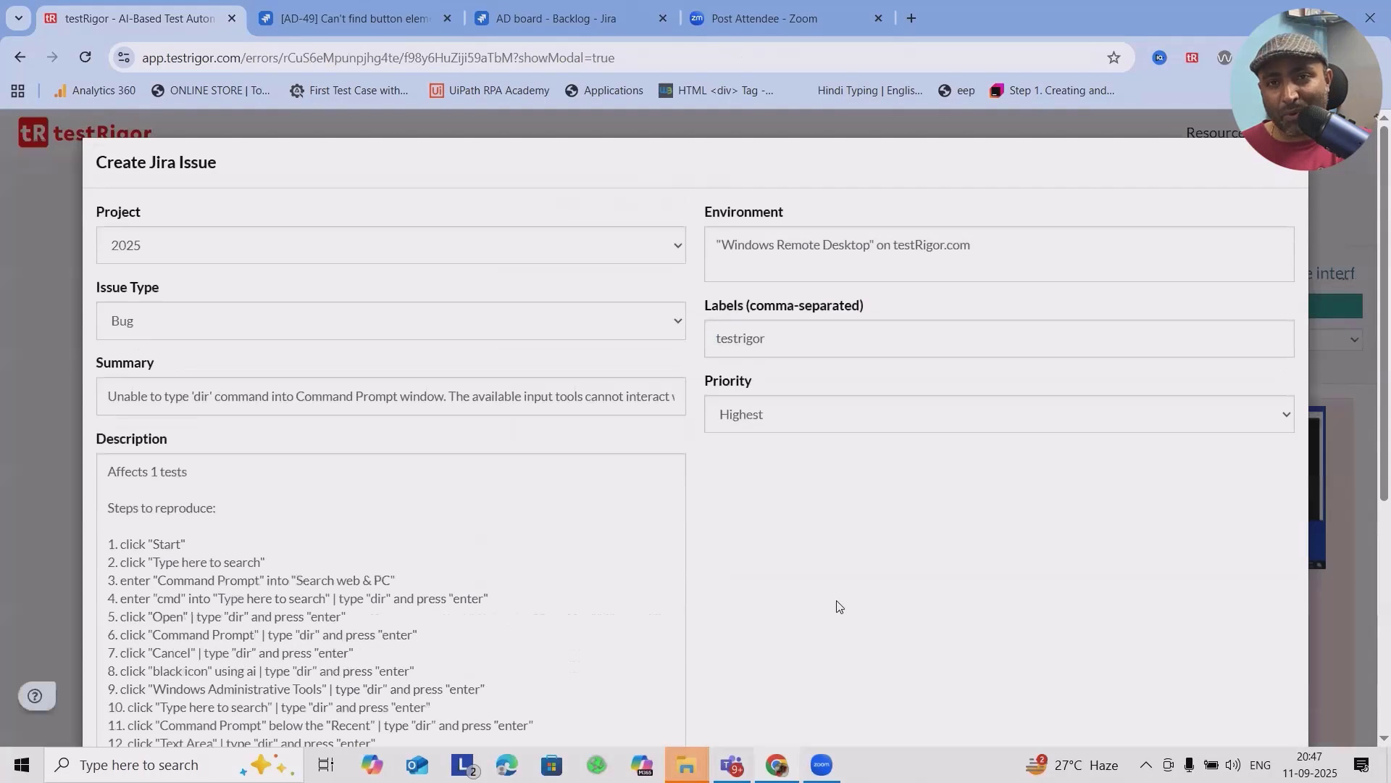
# Step: Set the new Jira issue's project to the second 2025 entry and its issue type to Bug
pyautogui.scroll(-5, 837, 606)
pyautogui.scroll(5, 837, 606)
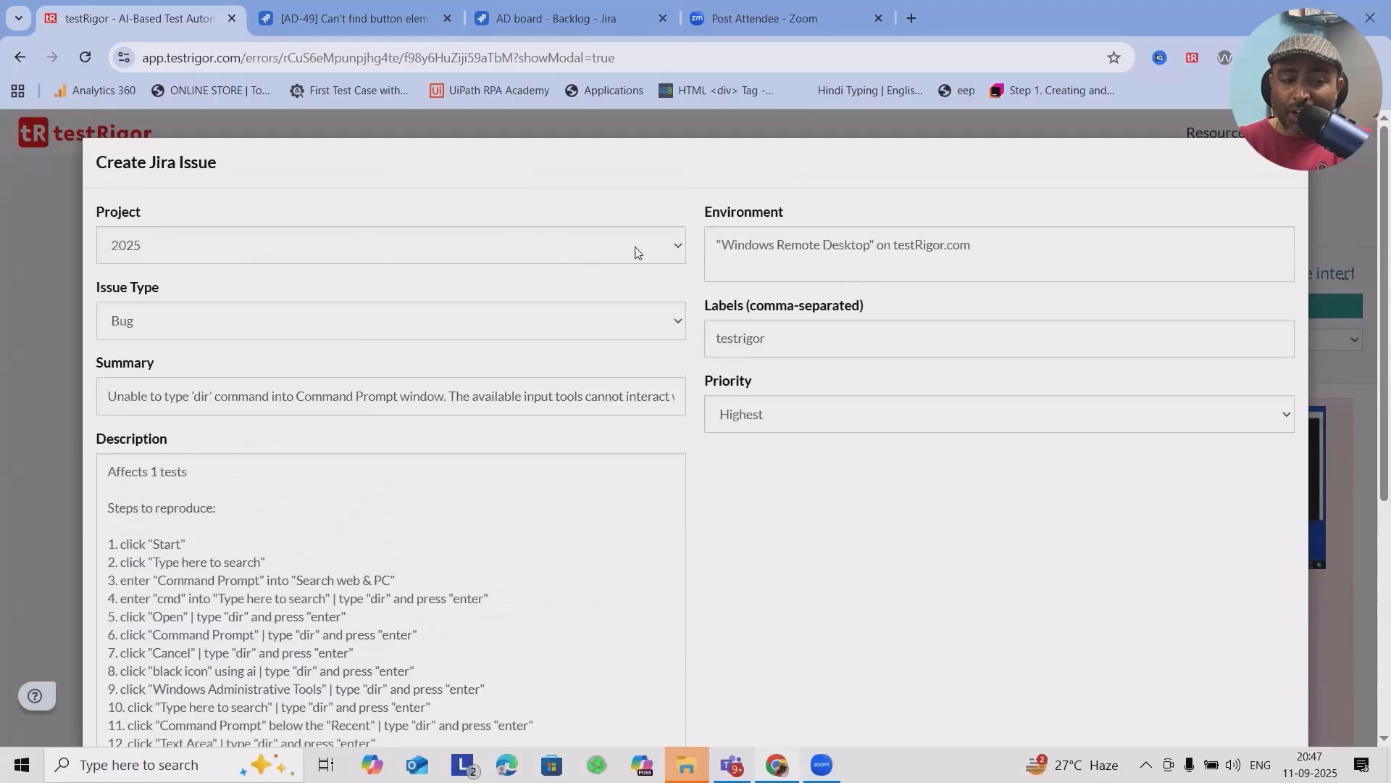
pyautogui.click(668, 246)
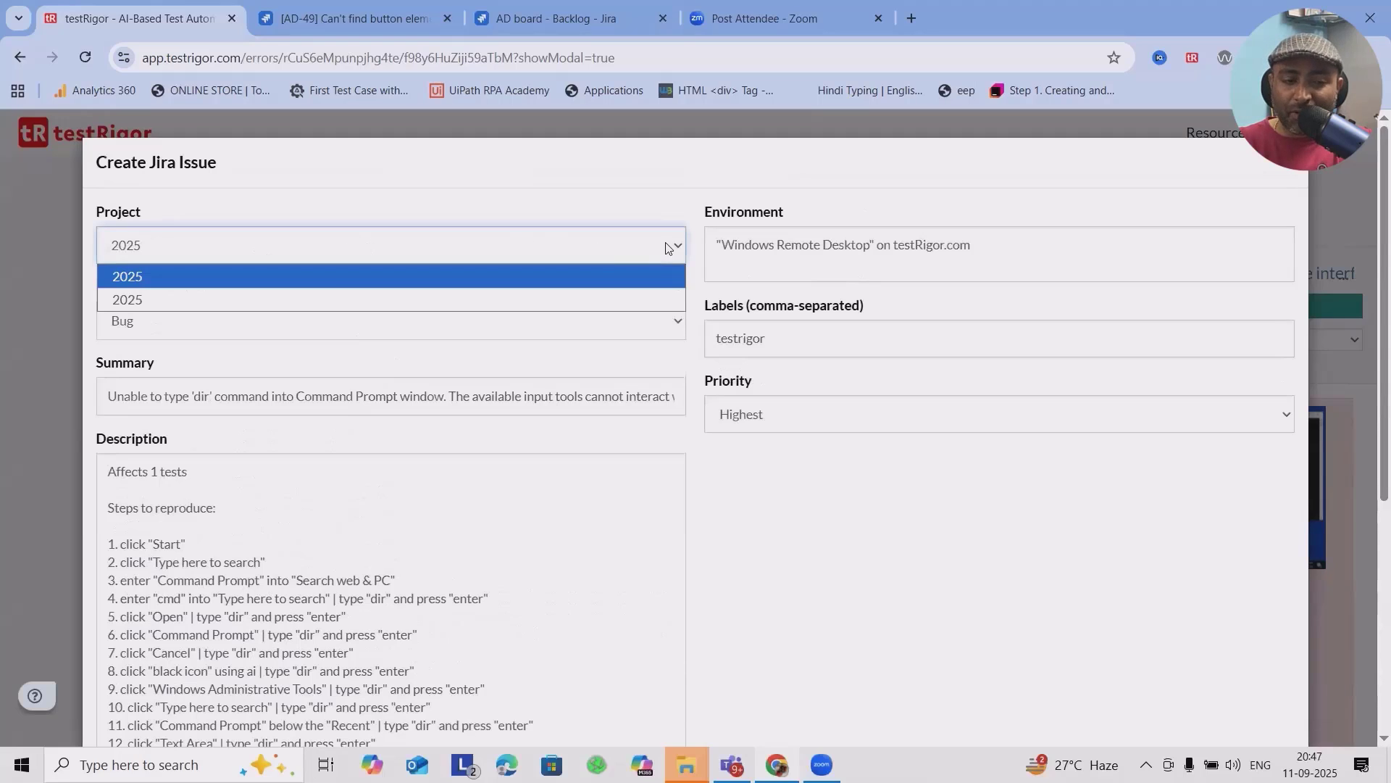
pyautogui.click(209, 301)
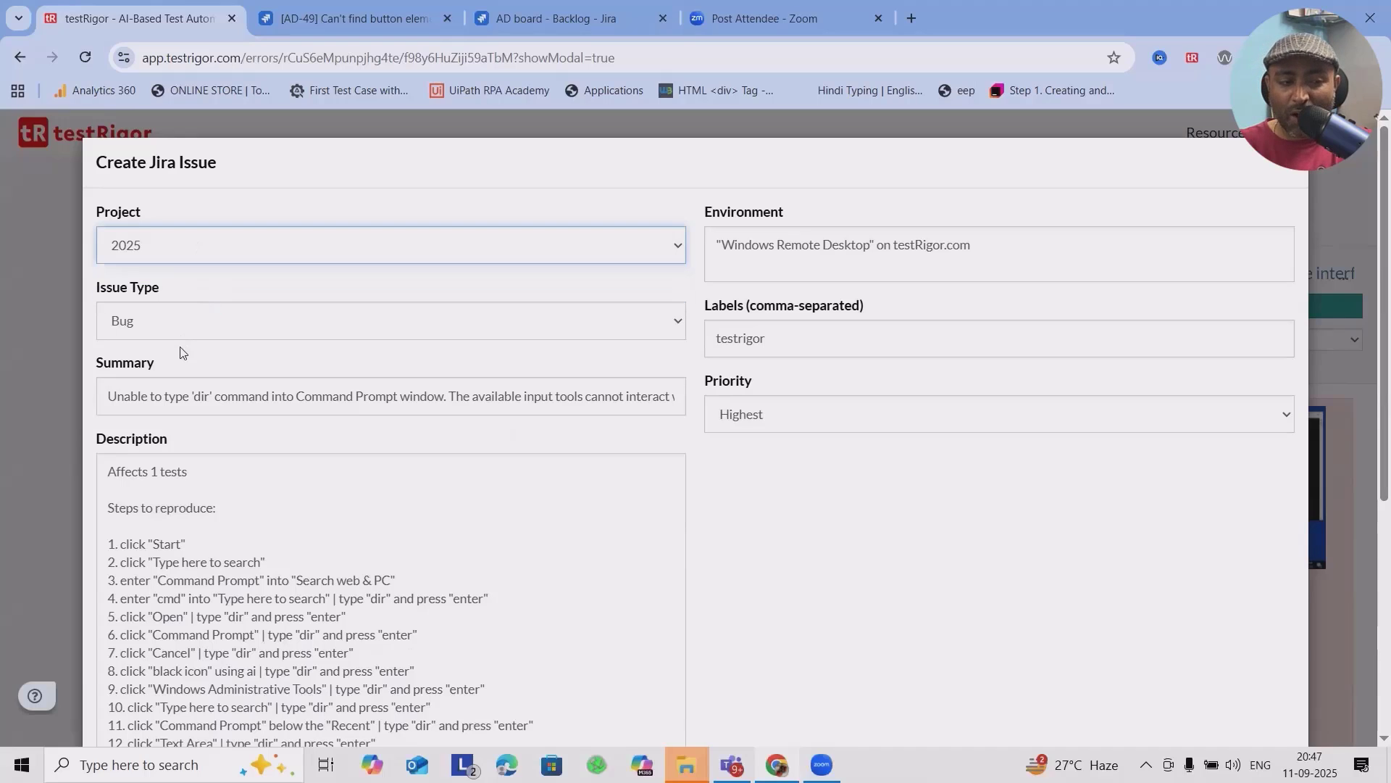
pyautogui.click(472, 337)
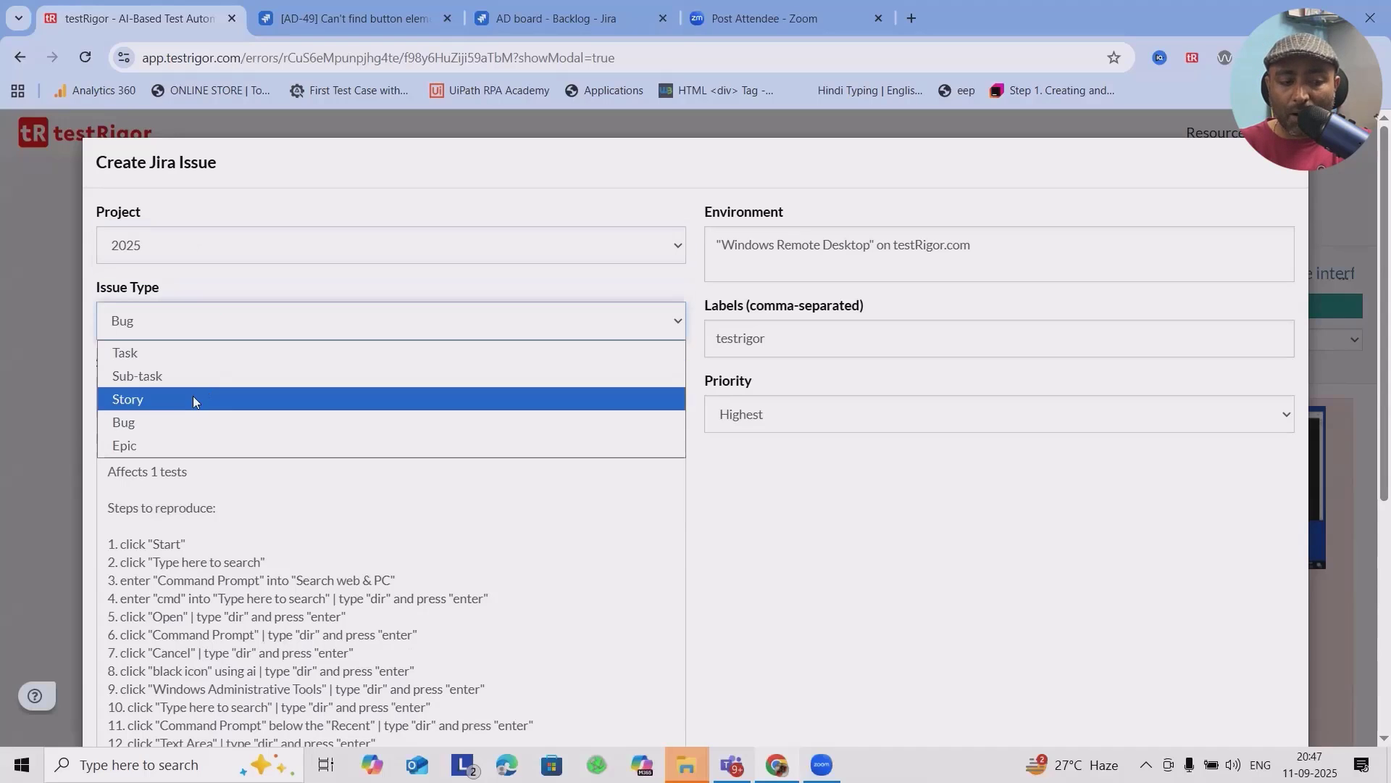
pyautogui.click(186, 422)
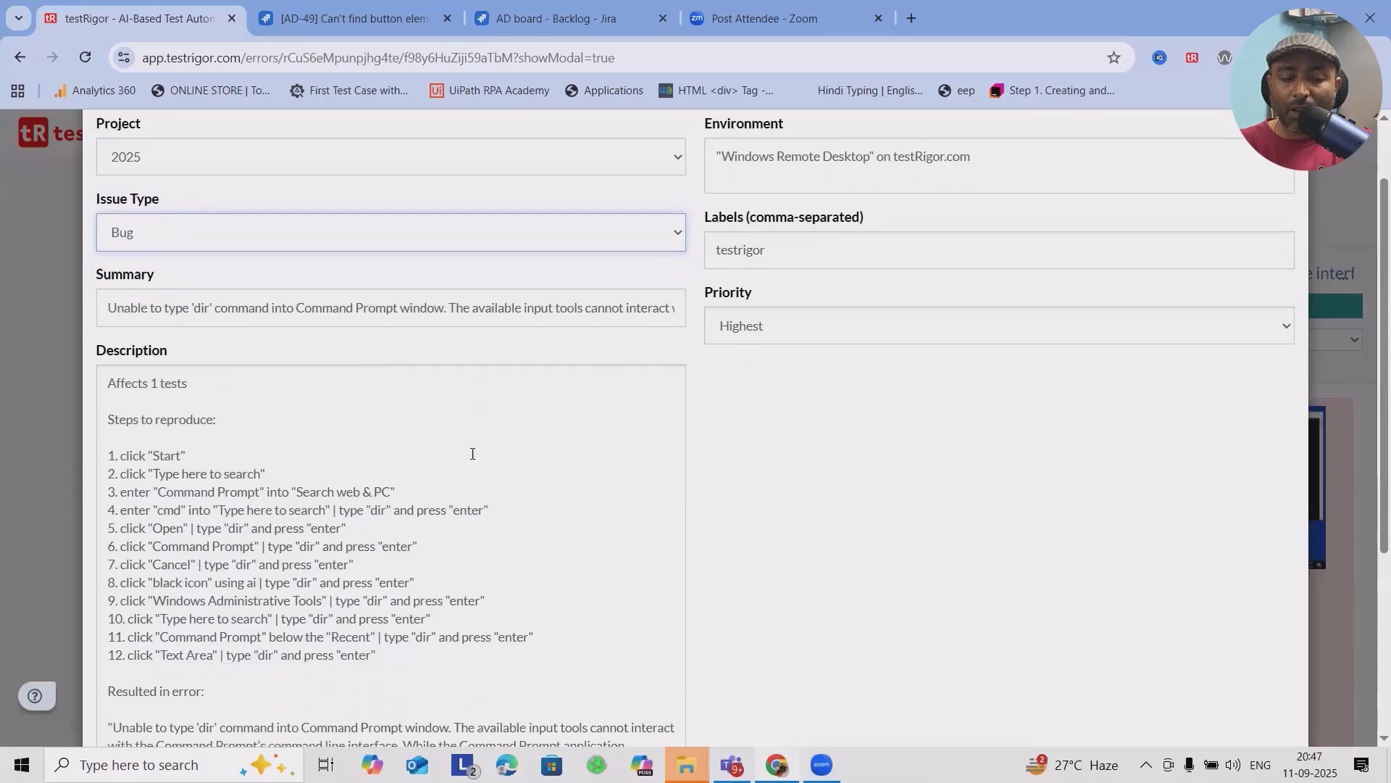
# Step: Review the prefilled reproduction steps, resulting error text and environment of the new Jira issue
pyautogui.scroll(-1, 232, 362)
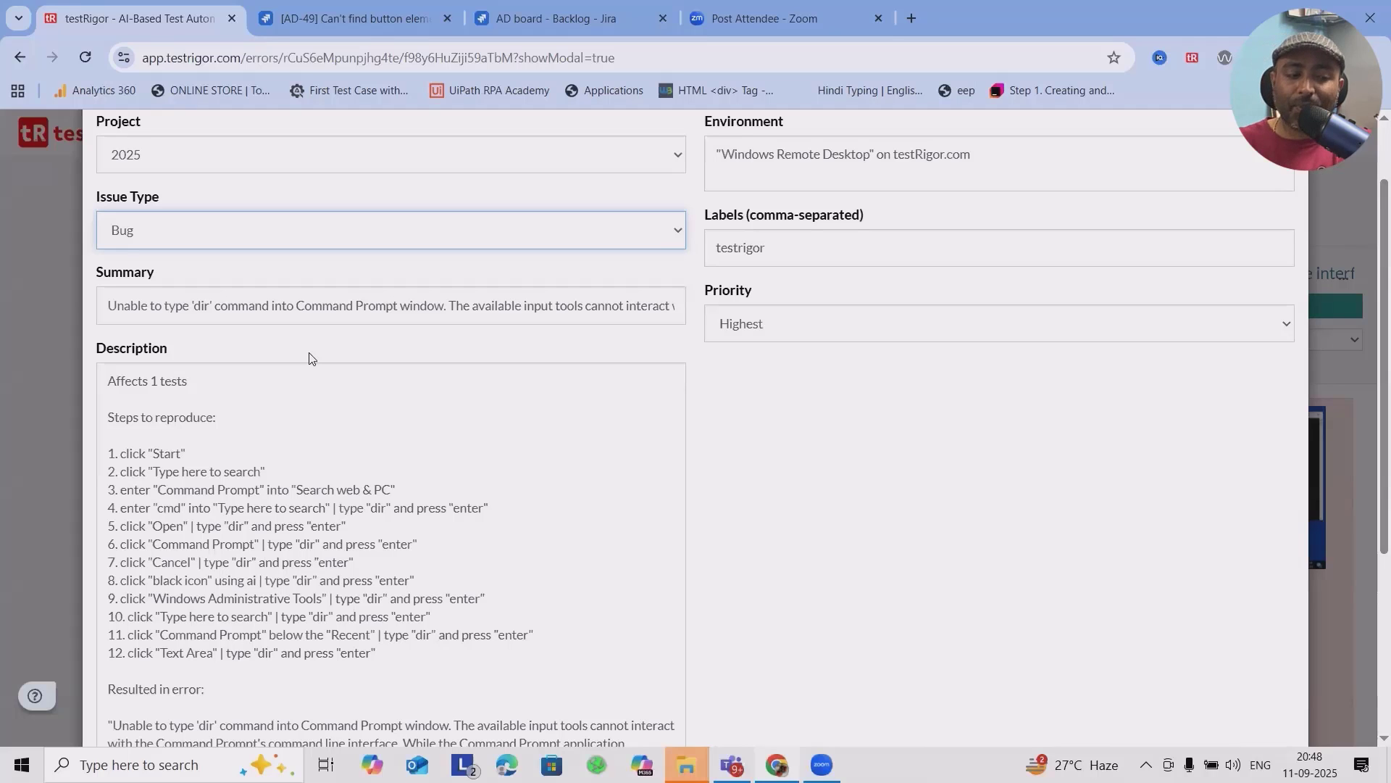
pyautogui.scroll(-4, 308, 384)
pyautogui.scroll(1, 307, 394)
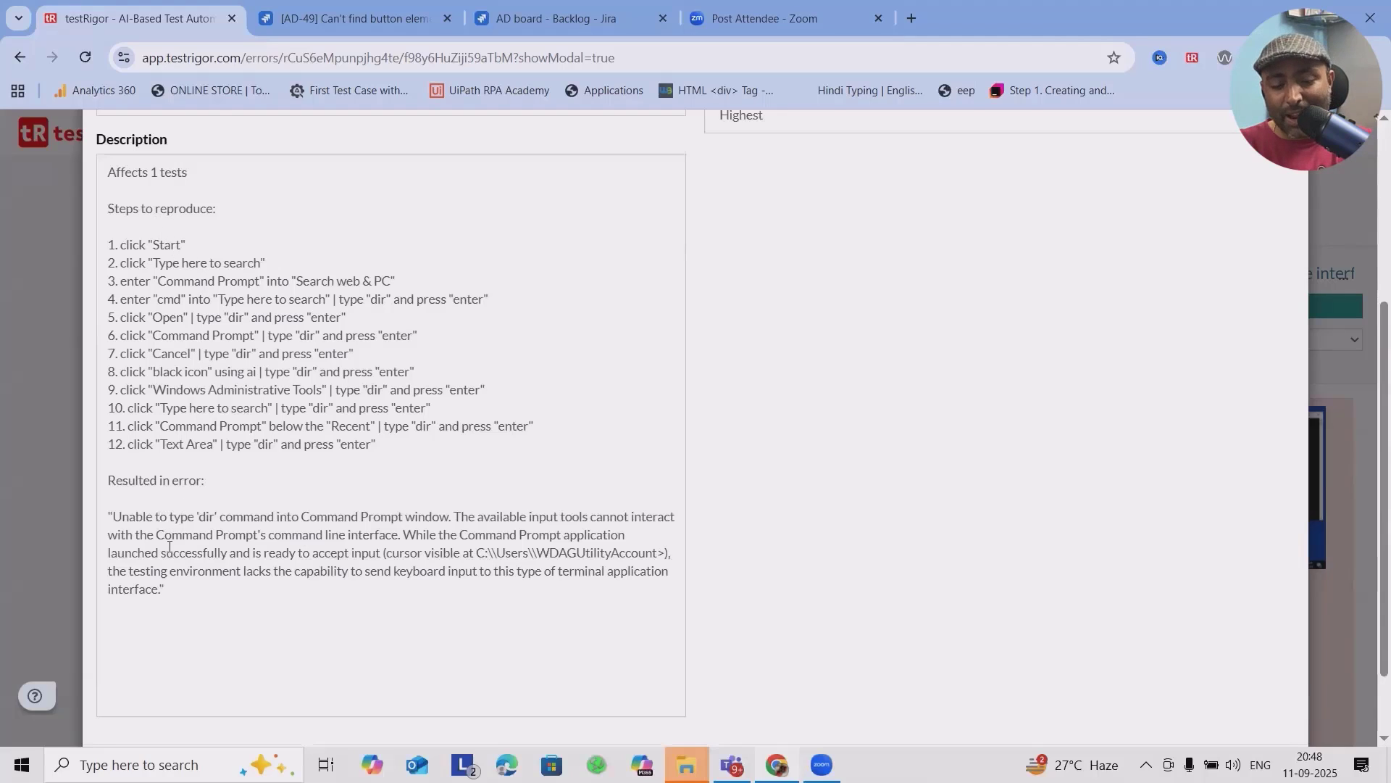
pyautogui.moveTo(122, 519); pyautogui.dragTo(184, 595)
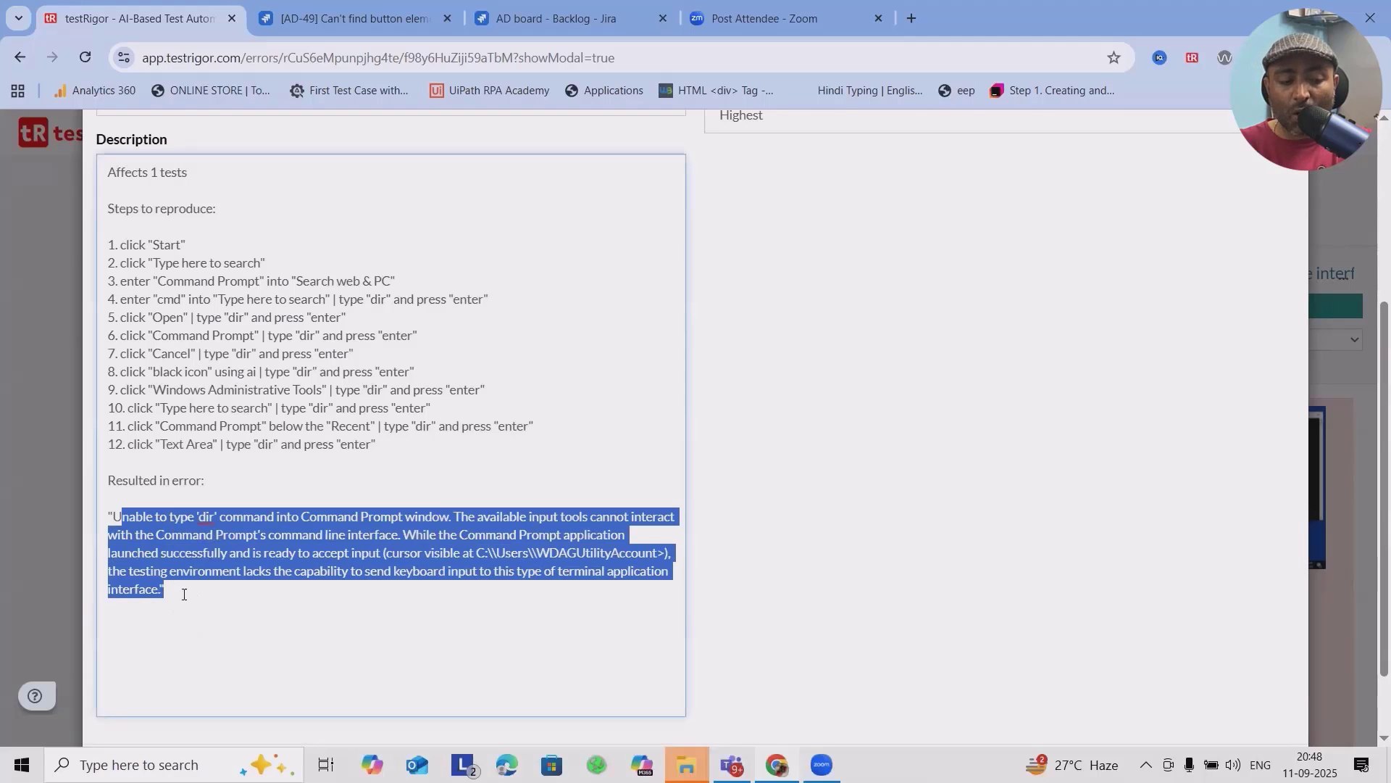
pyautogui.scroll(4, 736, 550)
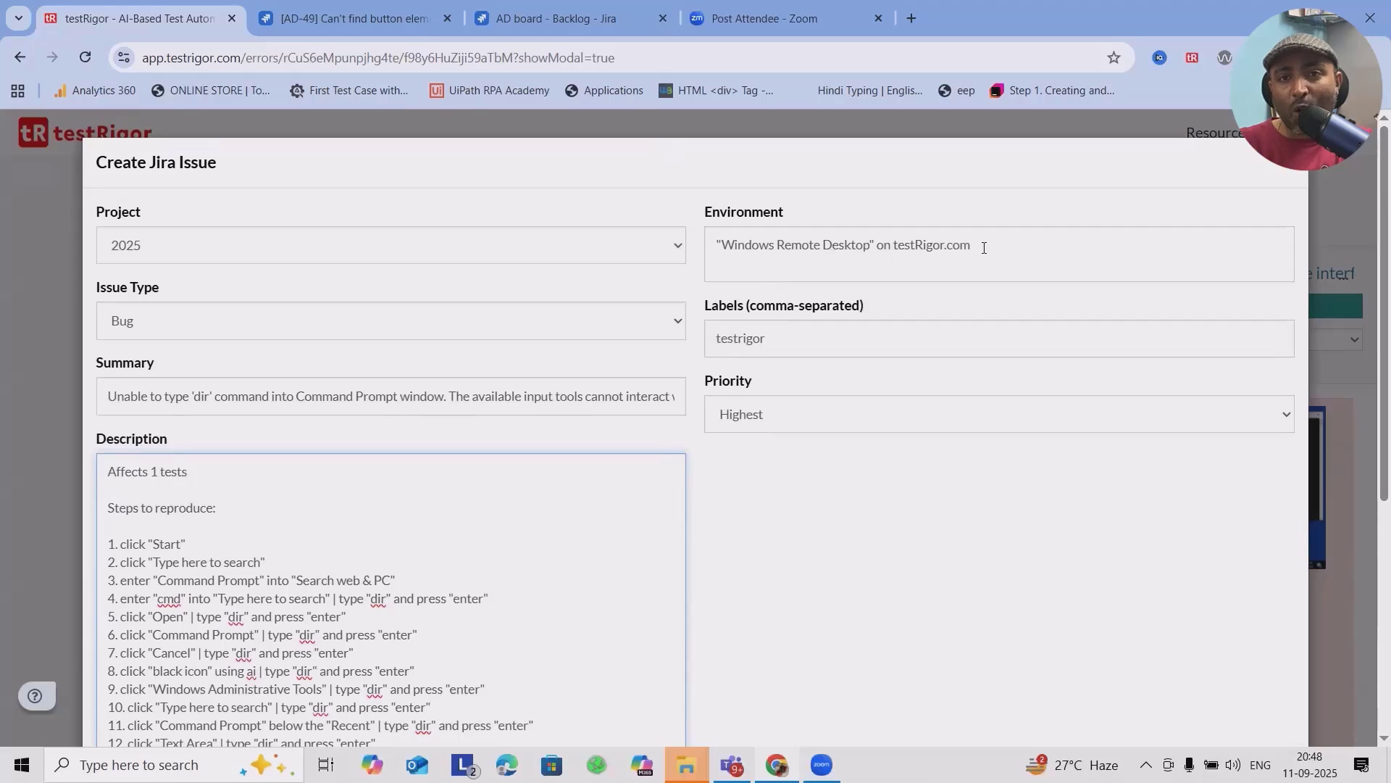
pyautogui.moveTo(990, 248); pyautogui.dragTo(702, 246)
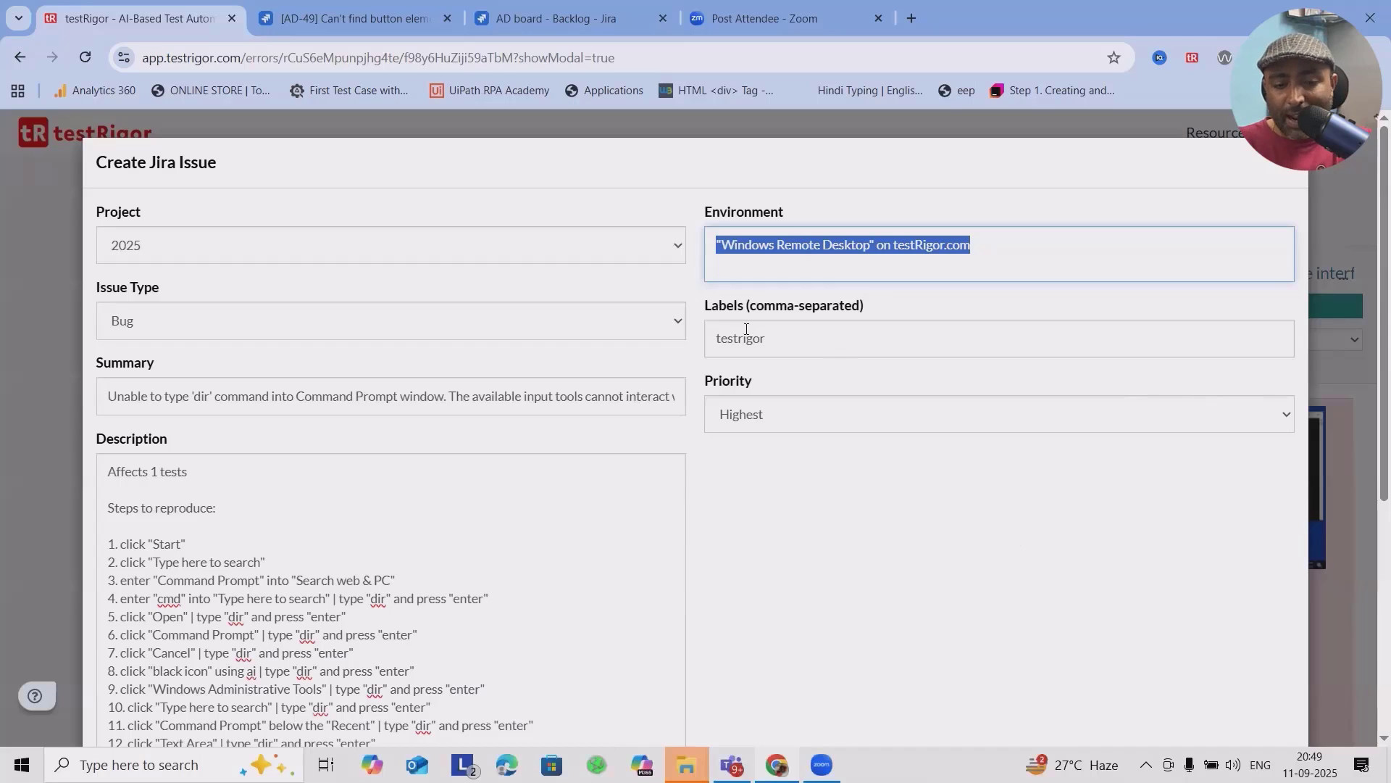
# Step: Check the priority options, keep Highest, and create the Jira issue
pyautogui.click(890, 415)
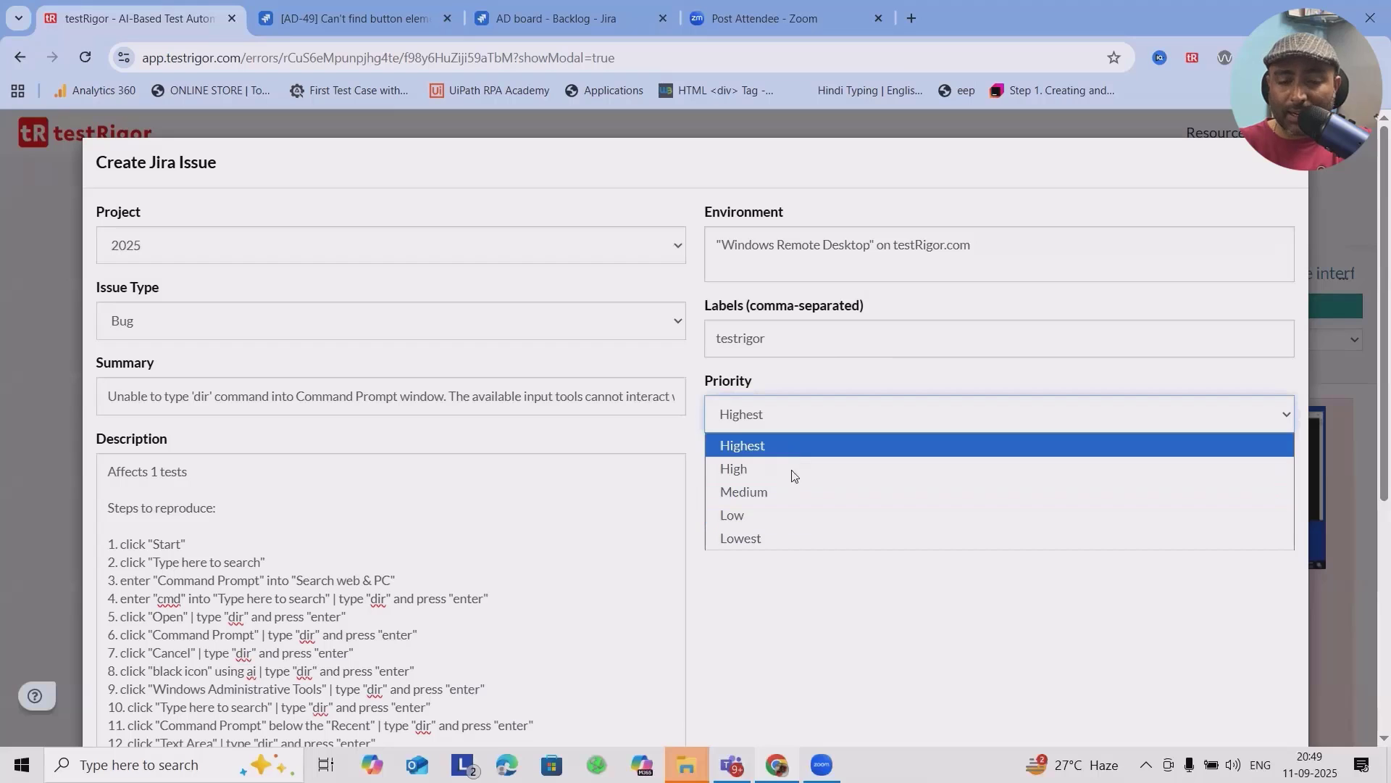
pyautogui.click(885, 611)
pyautogui.scroll(-5, 1037, 606)
pyautogui.click(1251, 675)
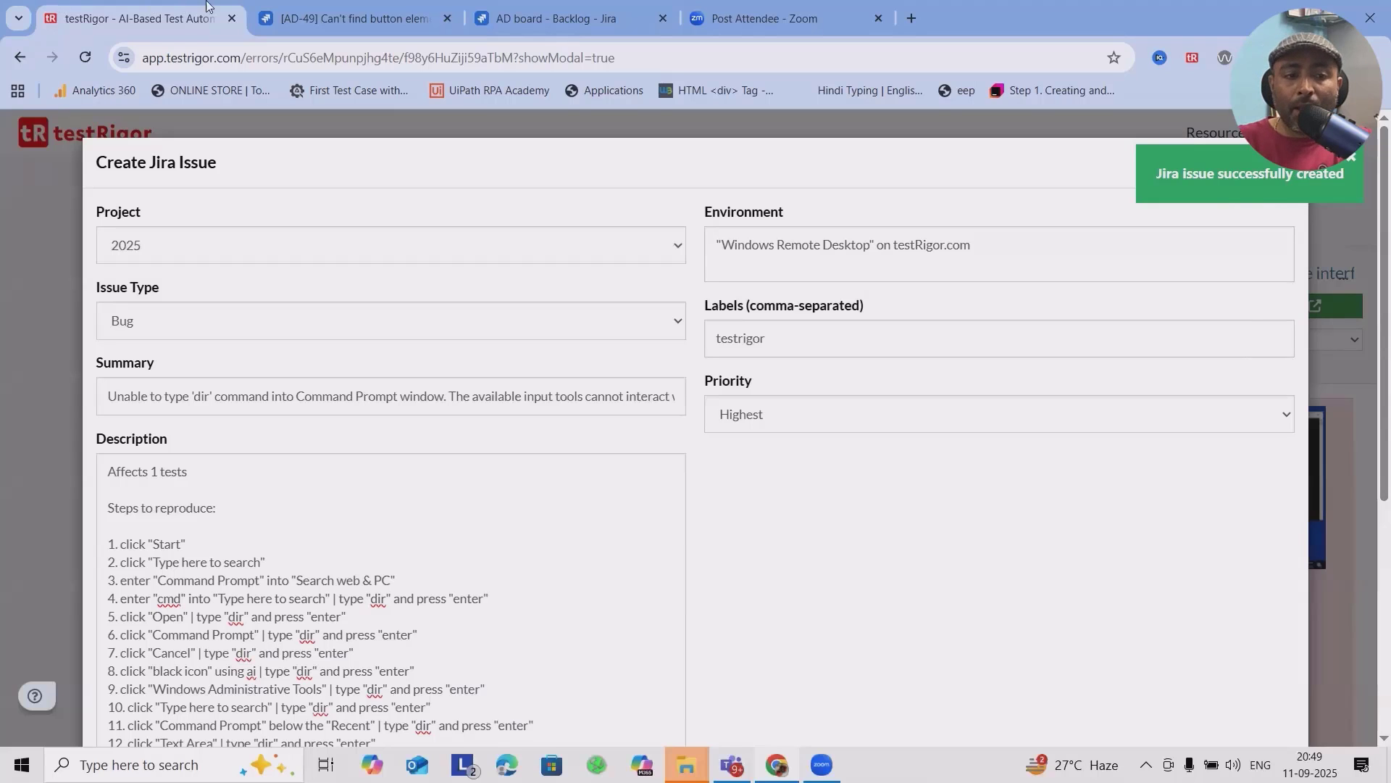
# Step: Switch to Jira, open the backlog of the 2025 project's MJ2025 board and find the newly reported 'dir' command bug
pyautogui.click(519, 18)
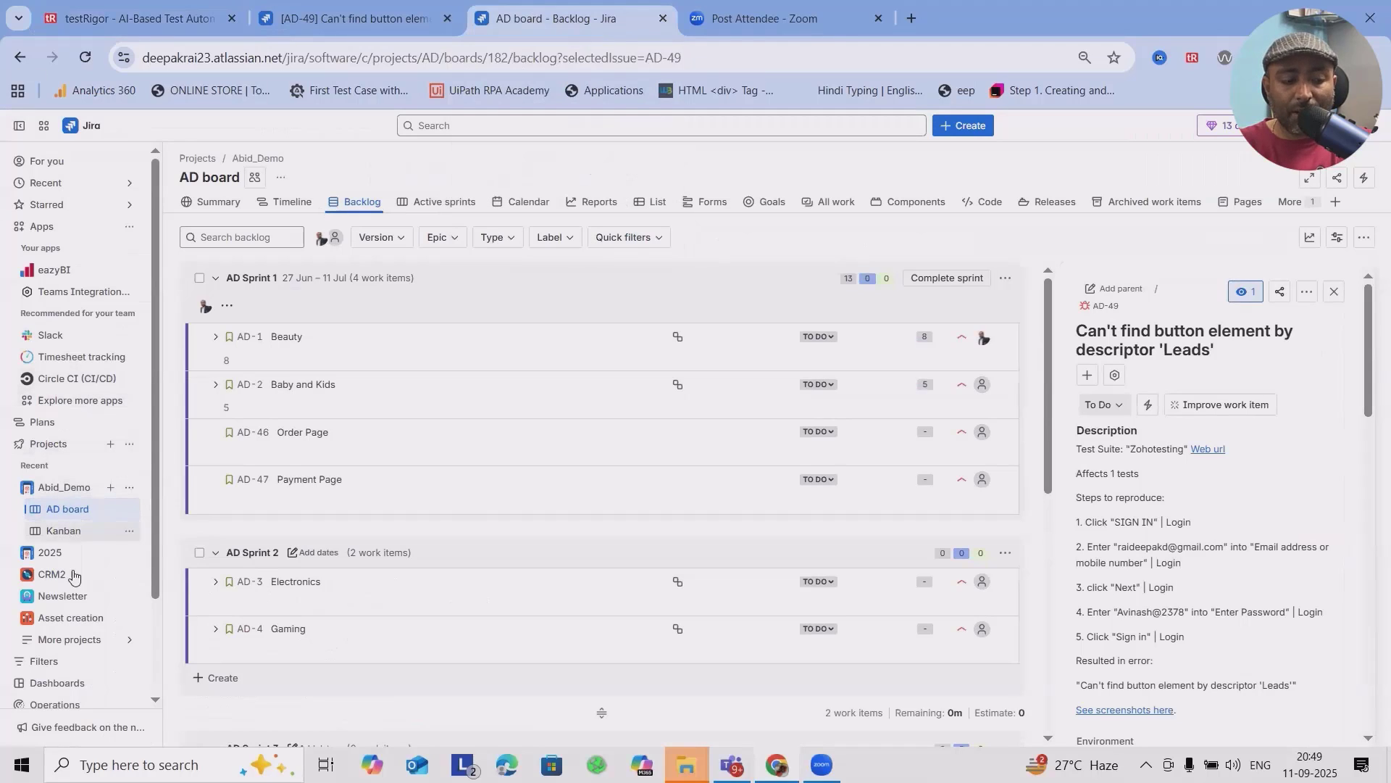
pyautogui.click(26, 552)
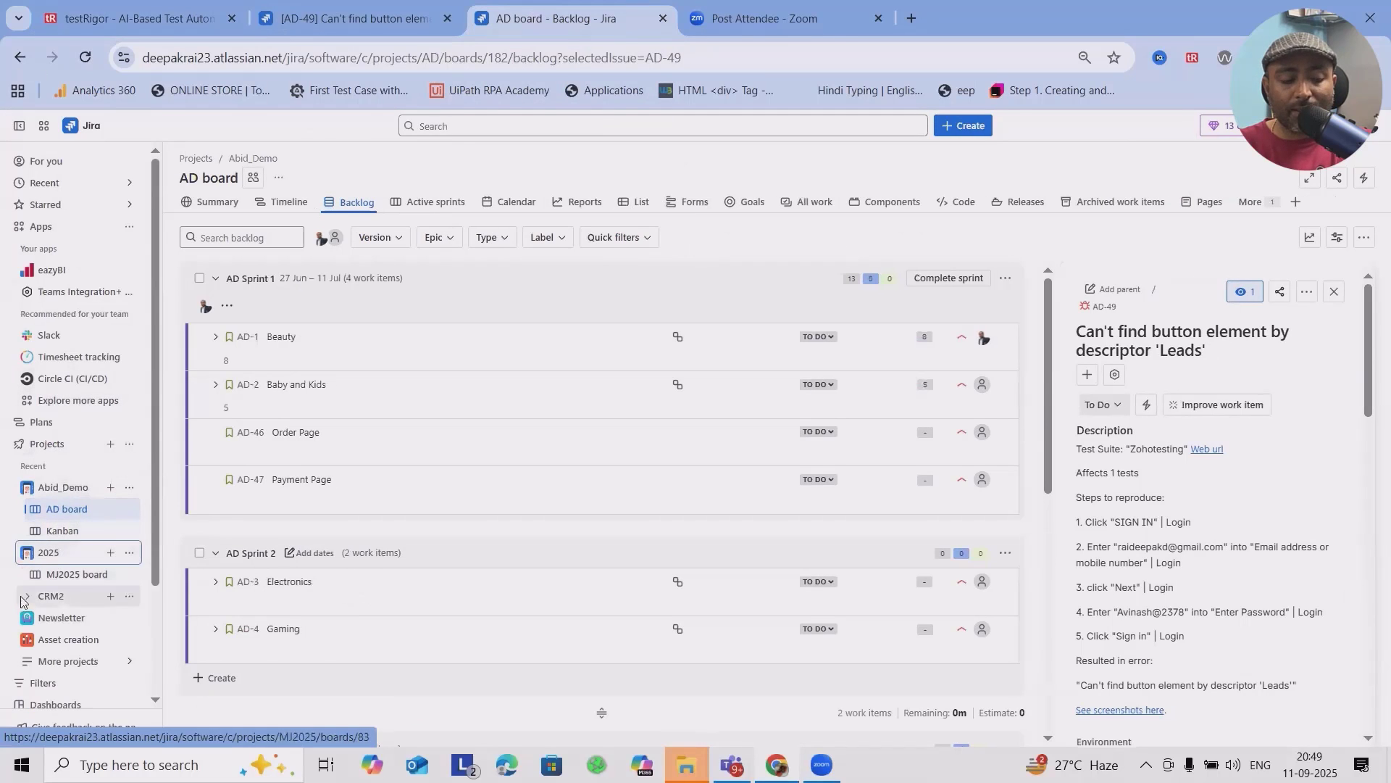
pyautogui.click(75, 574)
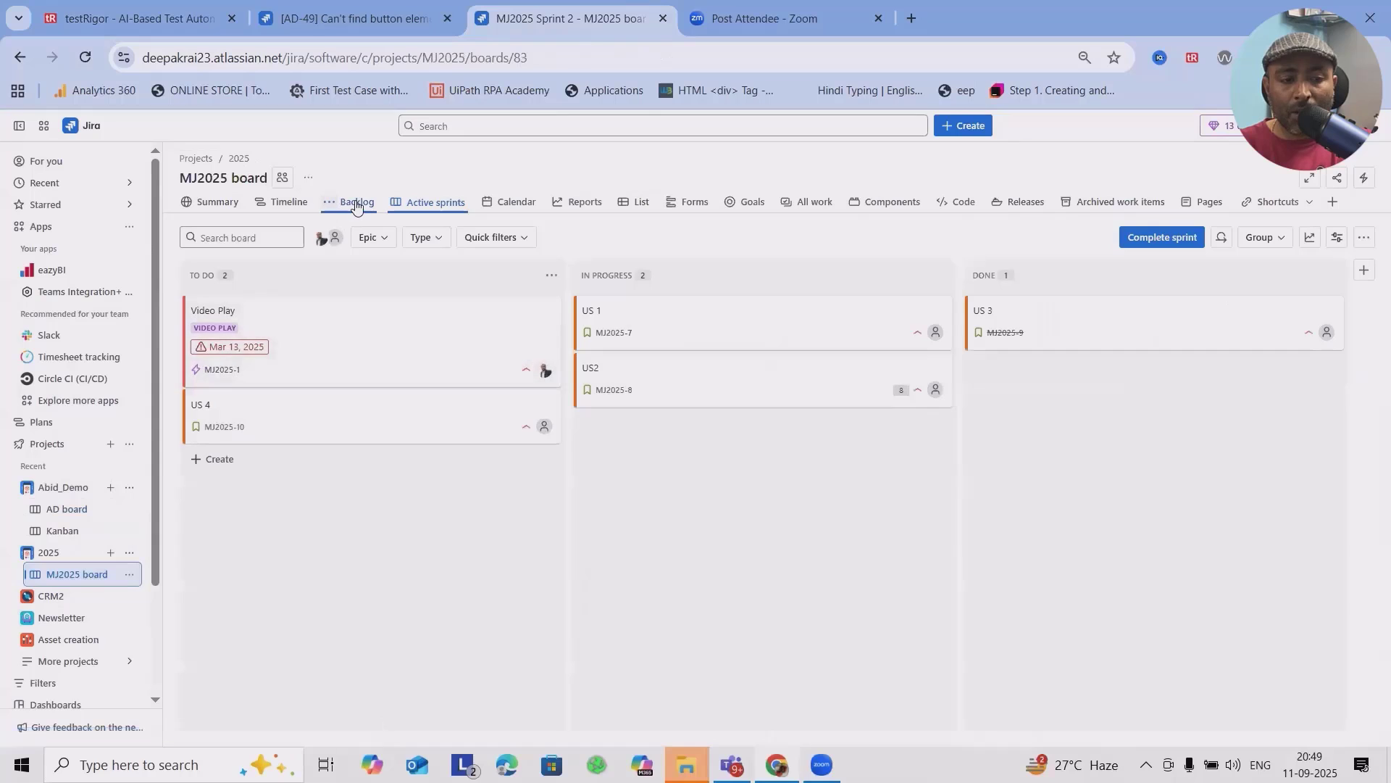
pyautogui.click(355, 204)
pyautogui.scroll(-5, 677, 450)
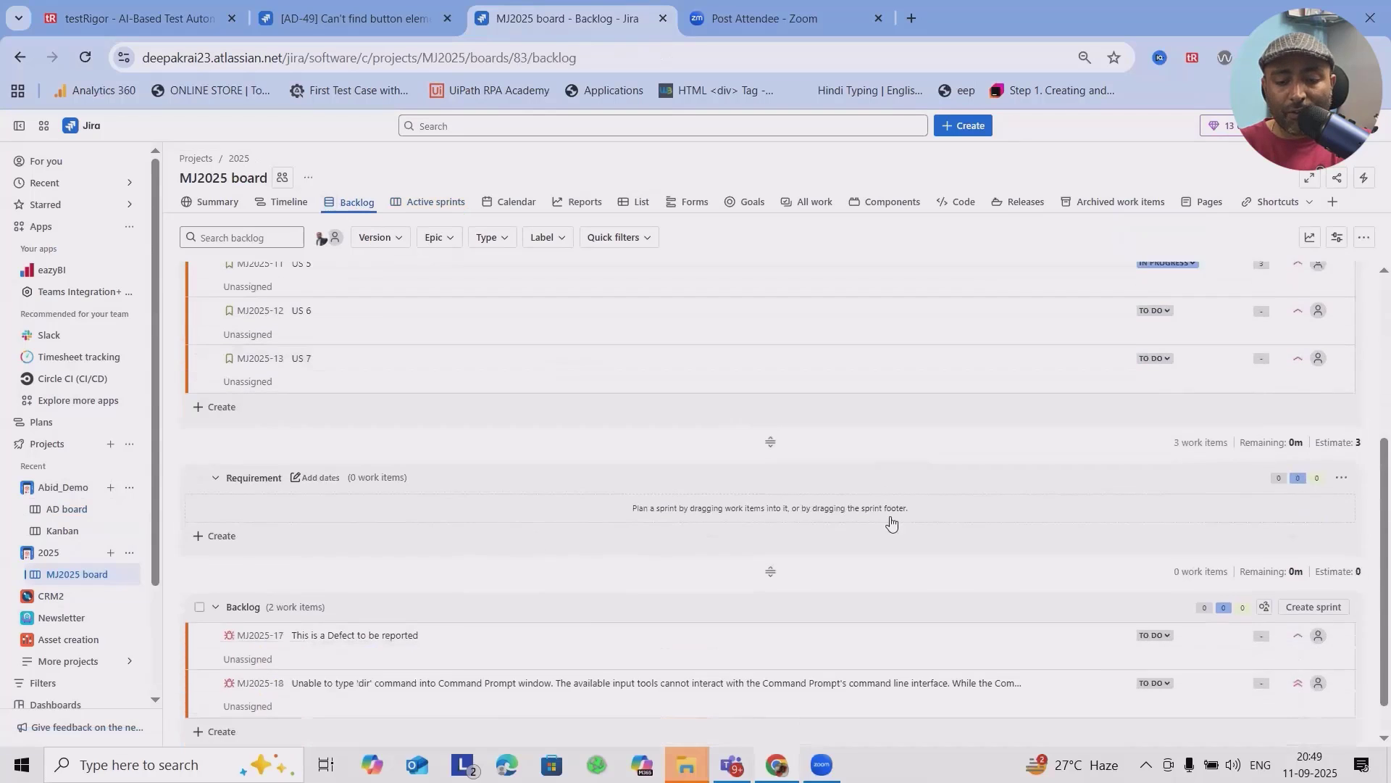
pyautogui.scroll(-1, 891, 522)
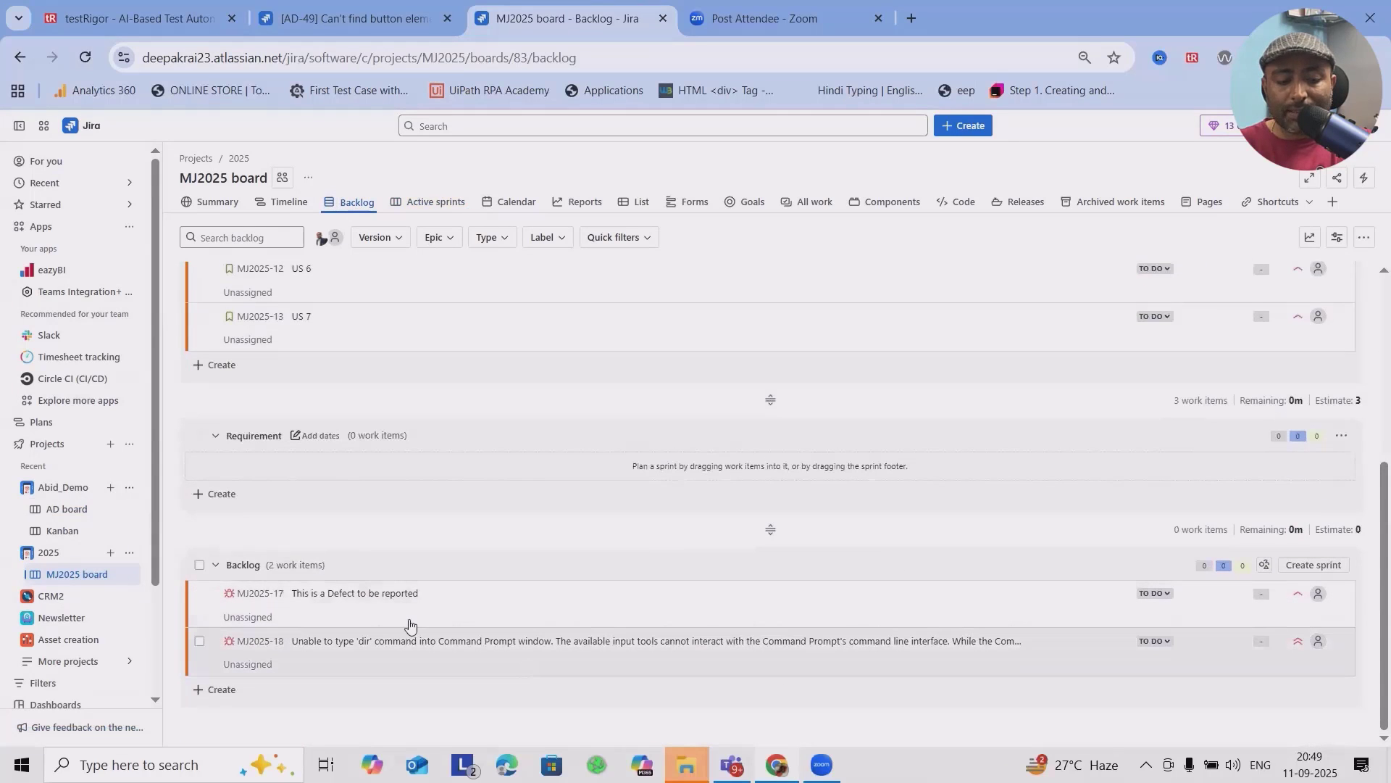
# Step: Open the 'dir' command bug on its own page and examine its description, reproduction steps, environment and details
pyautogui.click(751, 645)
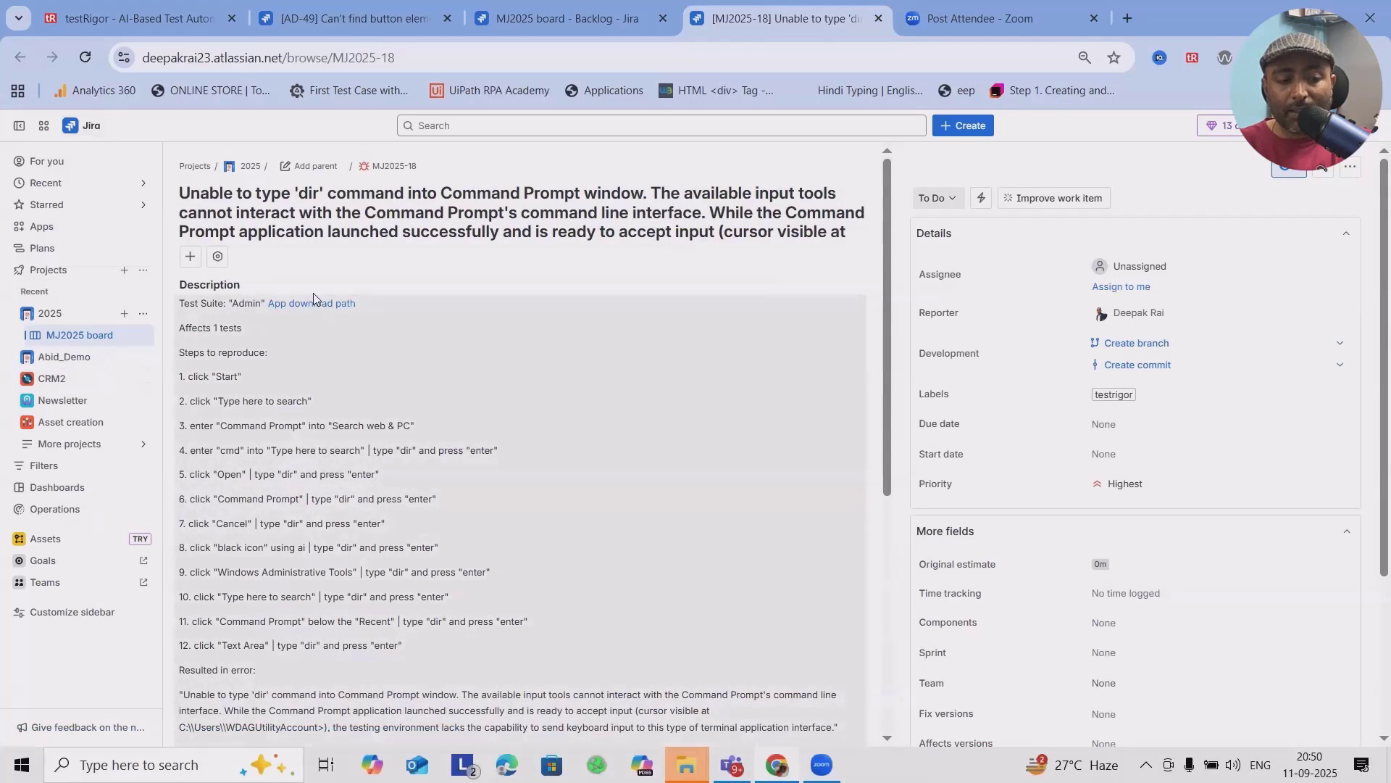
pyautogui.scroll(-3, 377, 334)
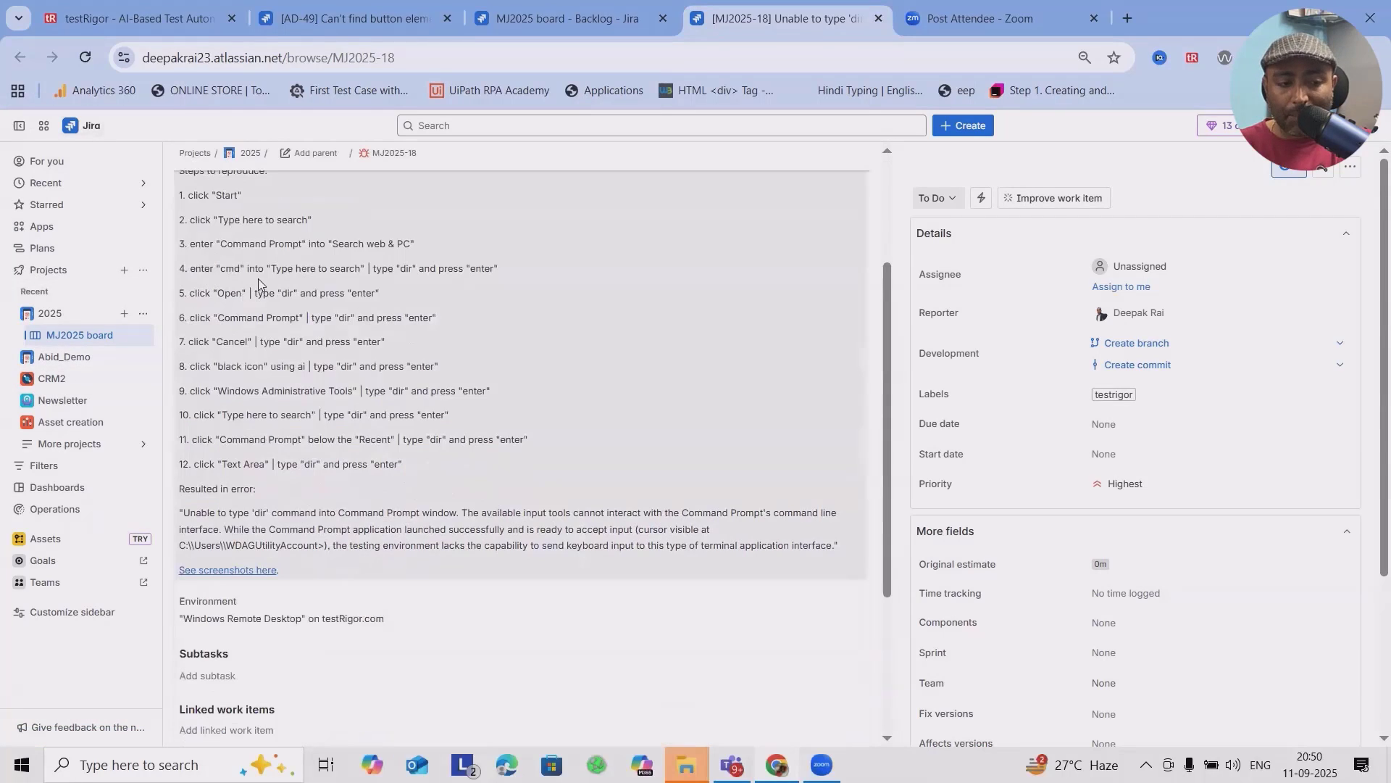
pyautogui.scroll(3, 300, 344)
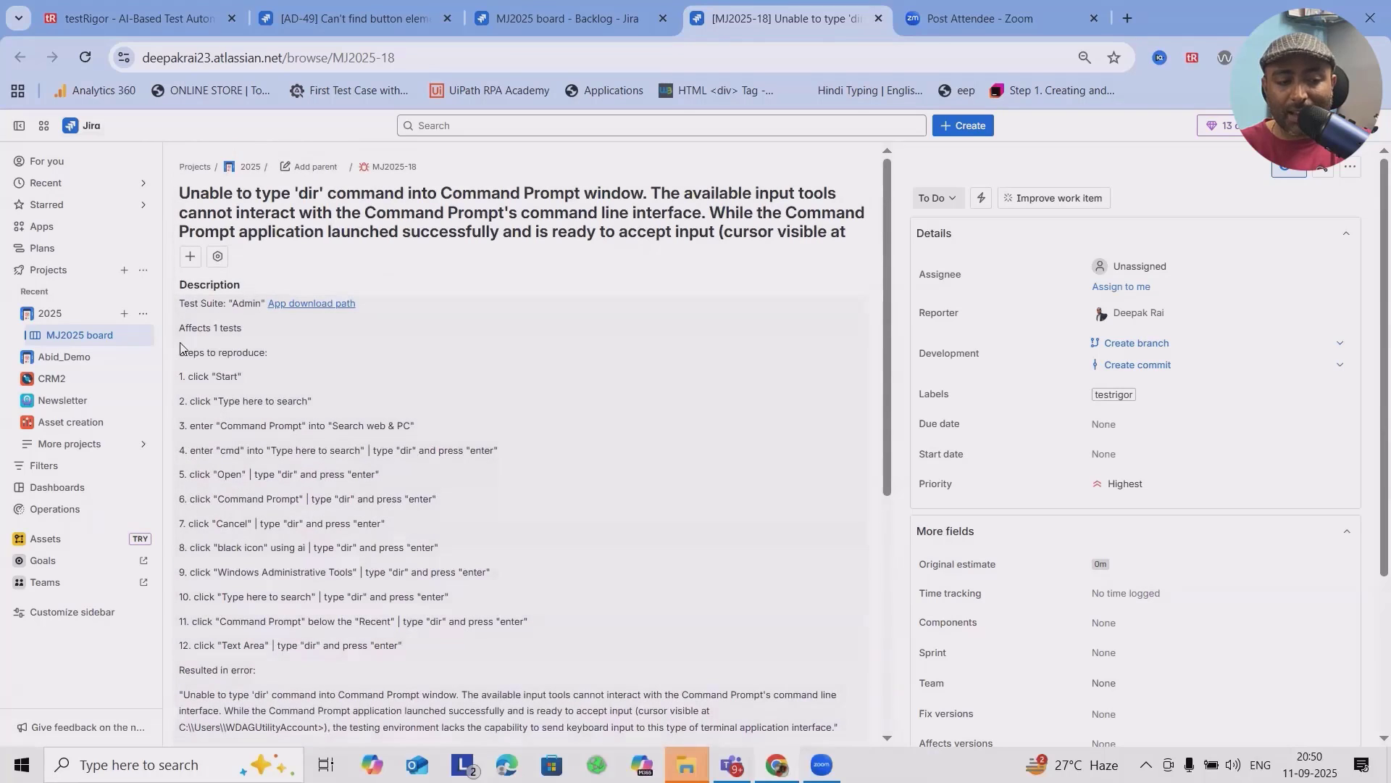
pyautogui.moveTo(193, 352); pyautogui.dragTo(448, 598)
pyautogui.scroll(-1, 446, 587)
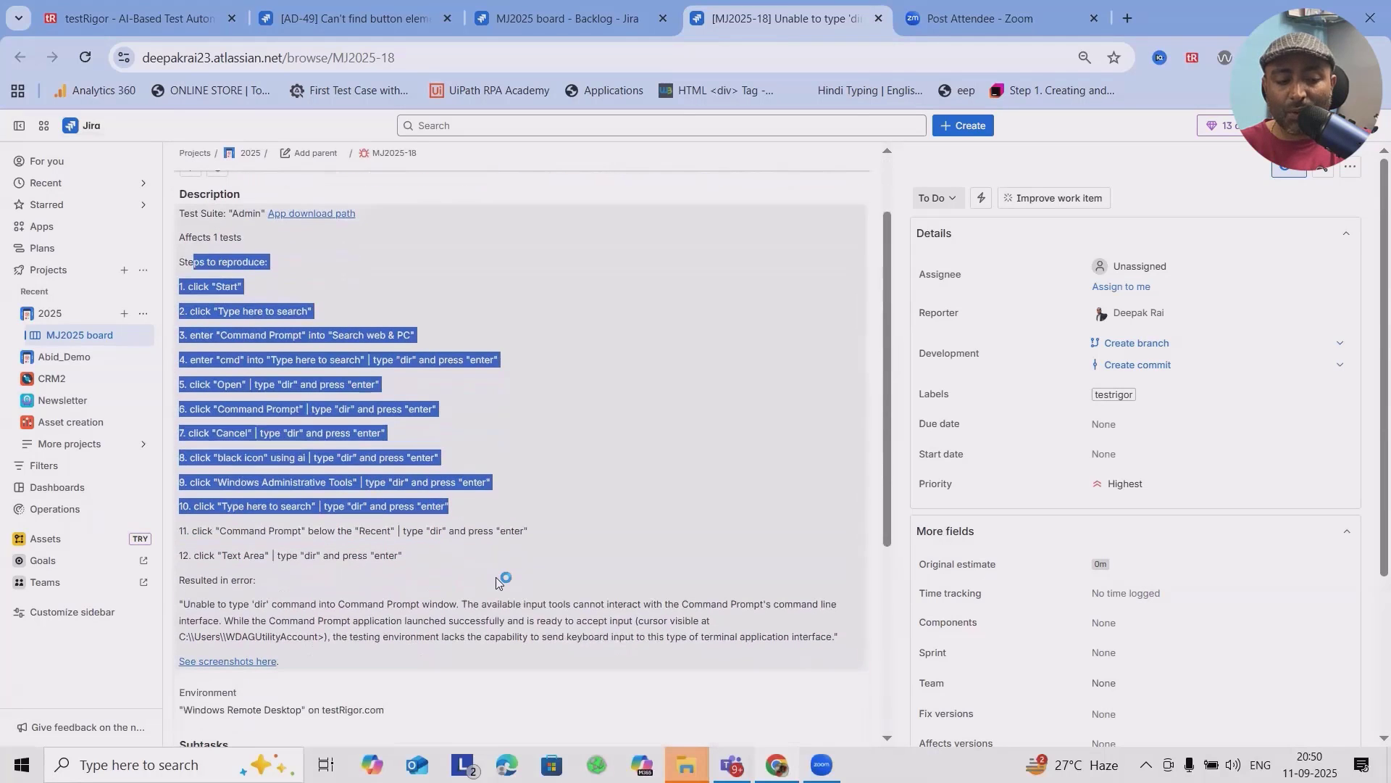
pyautogui.scroll(-5, 444, 576)
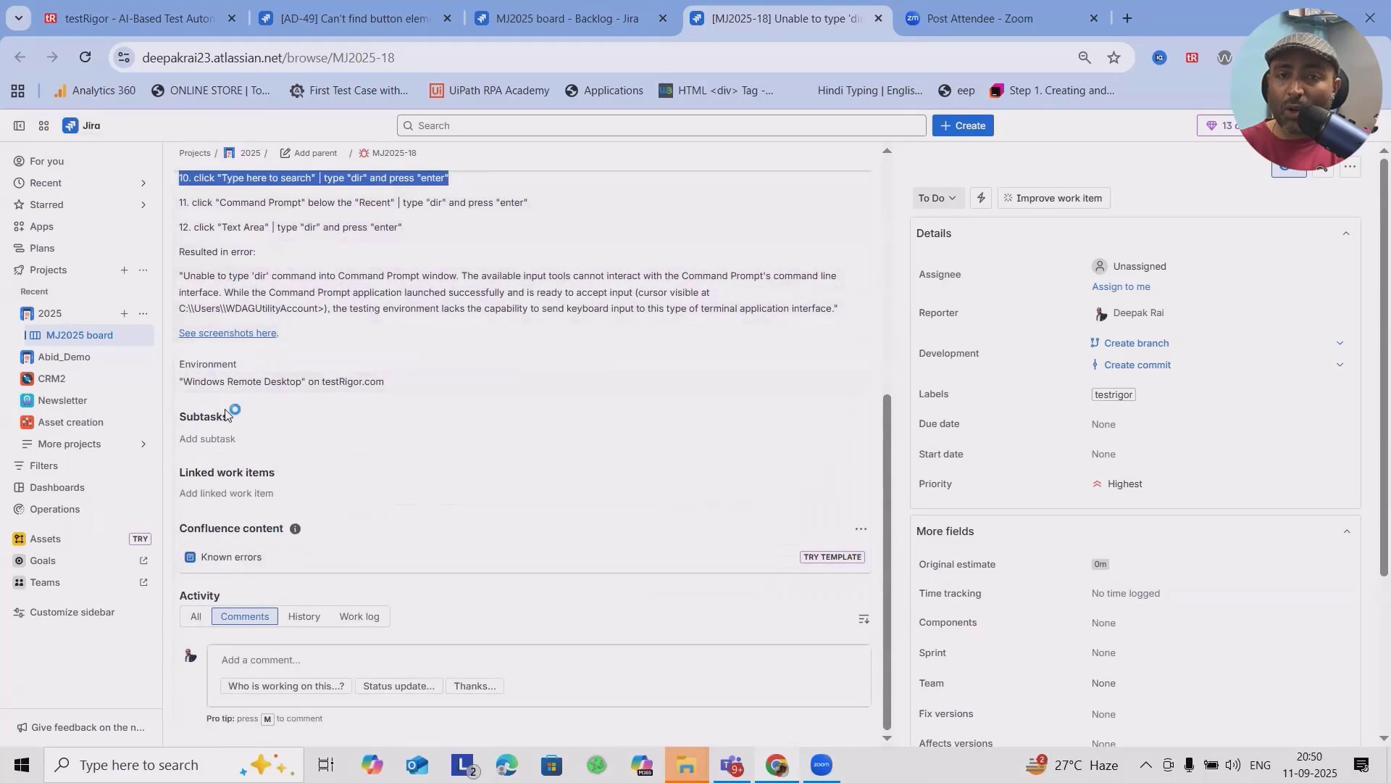
pyautogui.scroll(1, 455, 534)
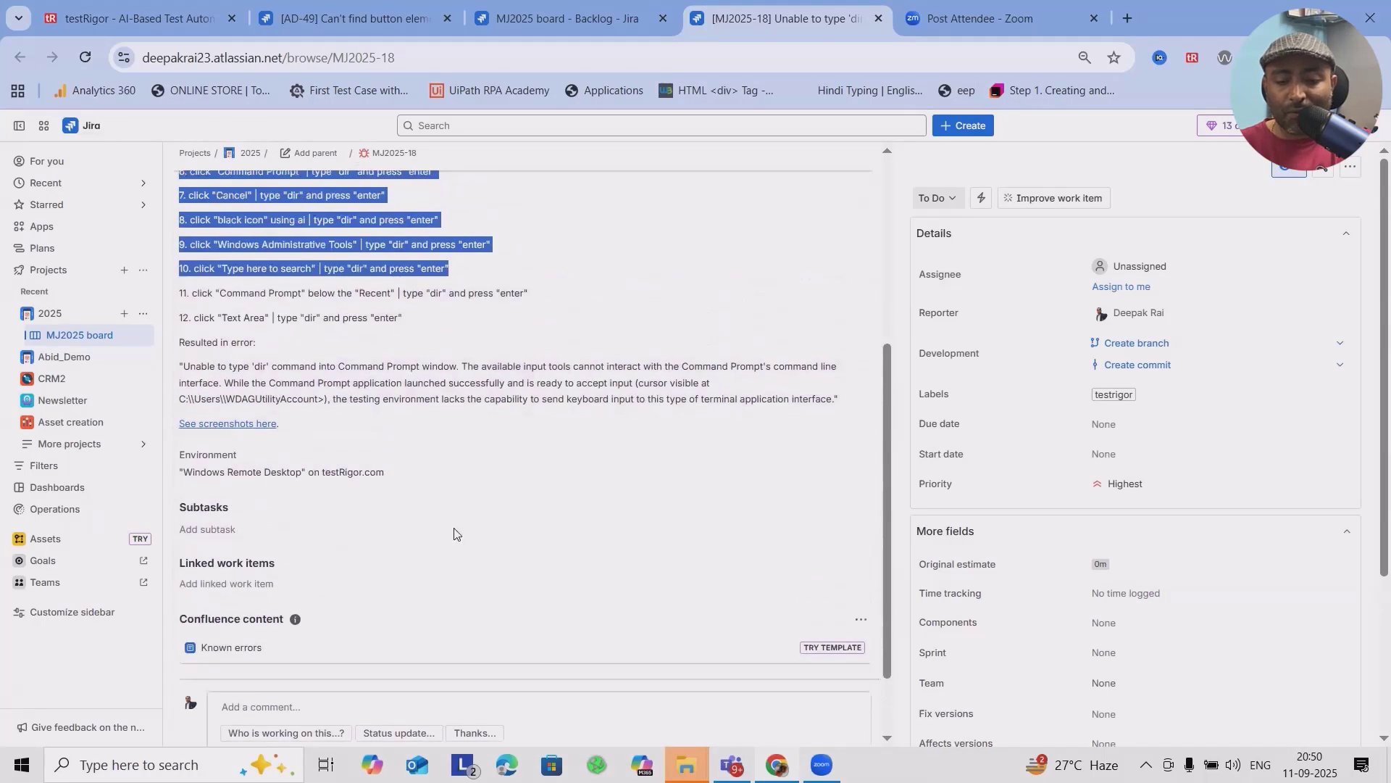
pyautogui.scroll(-1, 454, 534)
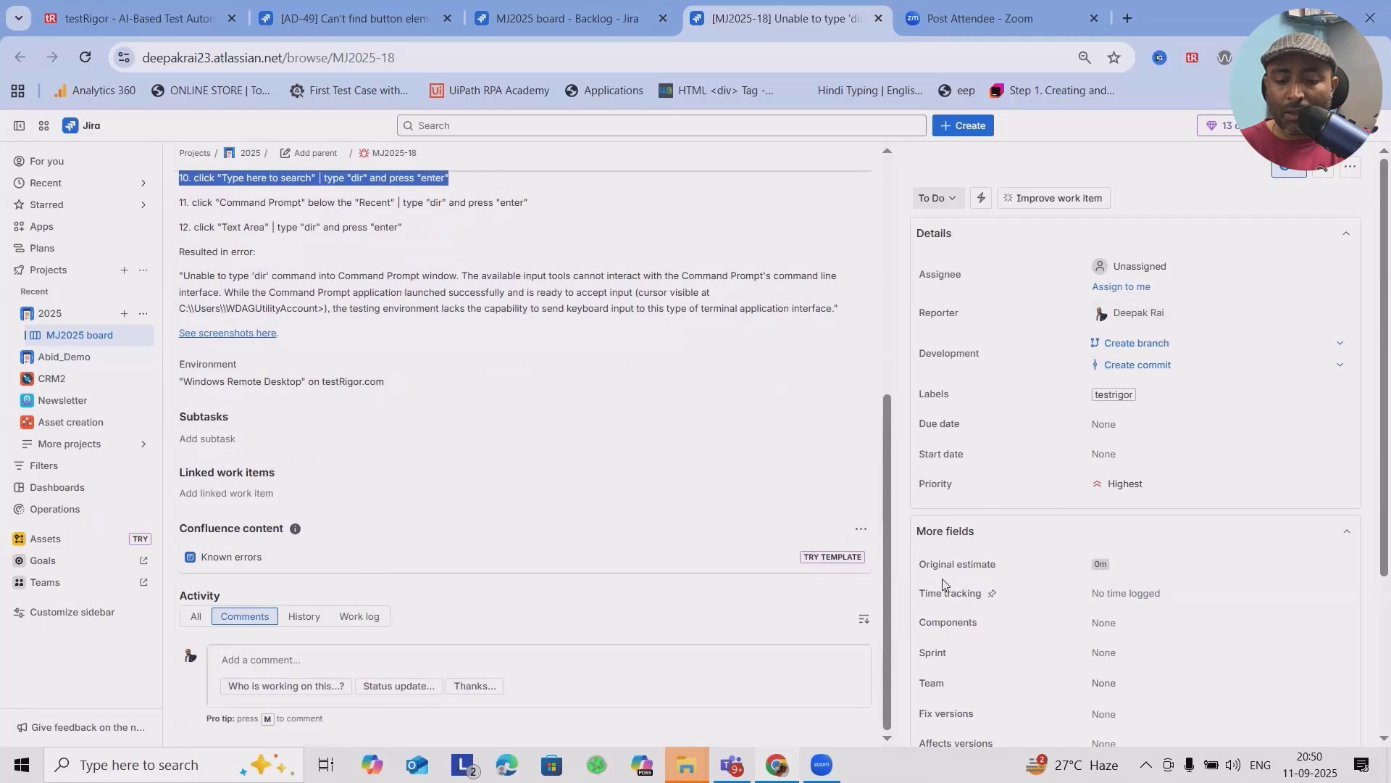
# Step: Check the remaining detail fields of the Jira bug, then return to testRigor and close the Create Jira Issue form
pyautogui.scroll(-2, 944, 582)
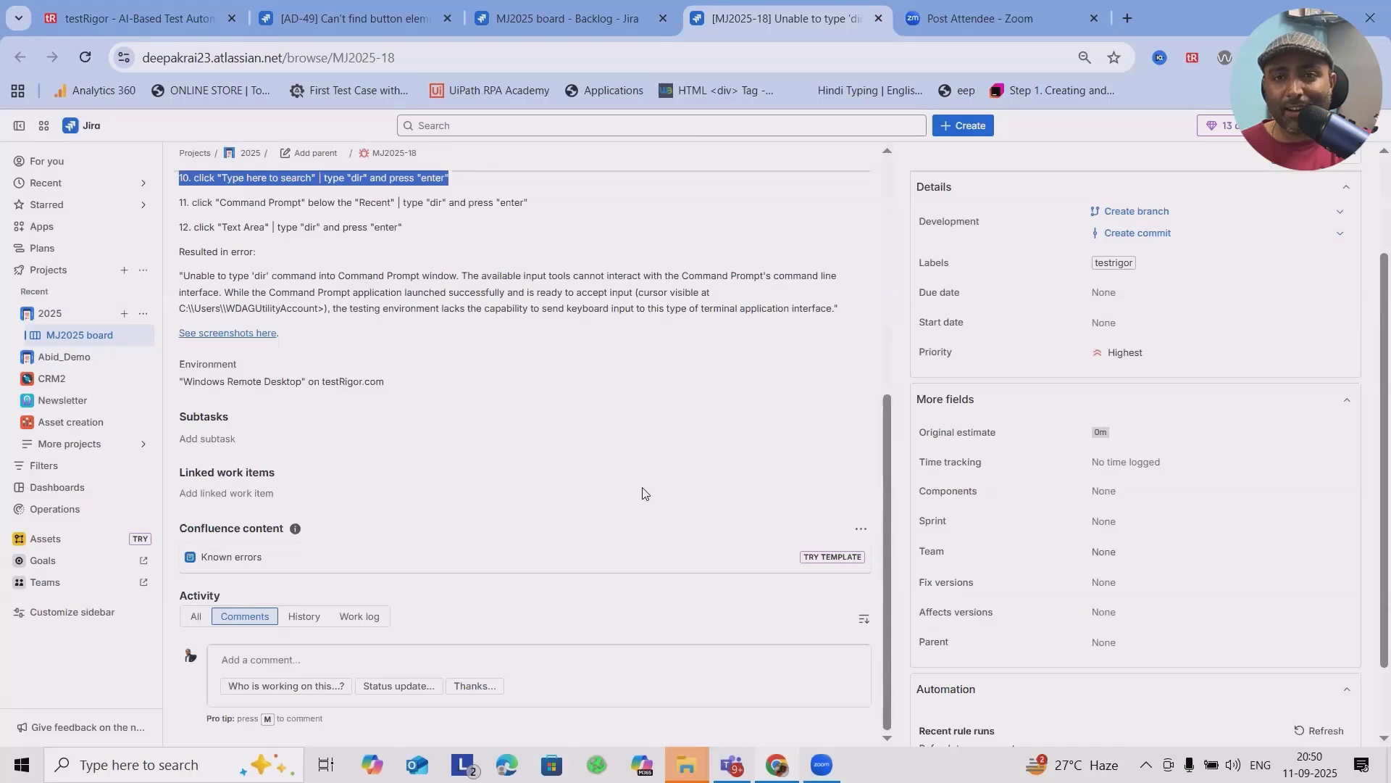
pyautogui.click(108, 18)
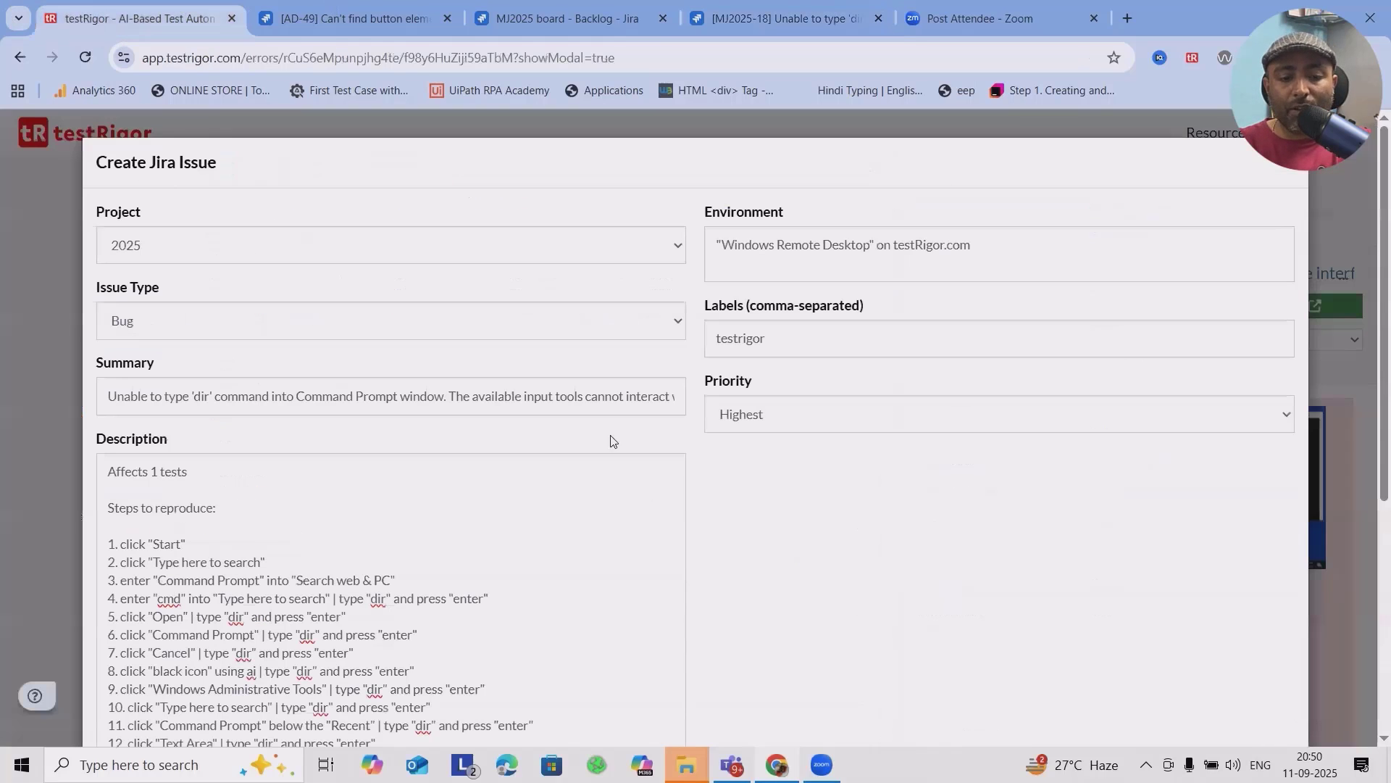
pyautogui.press('Escape')
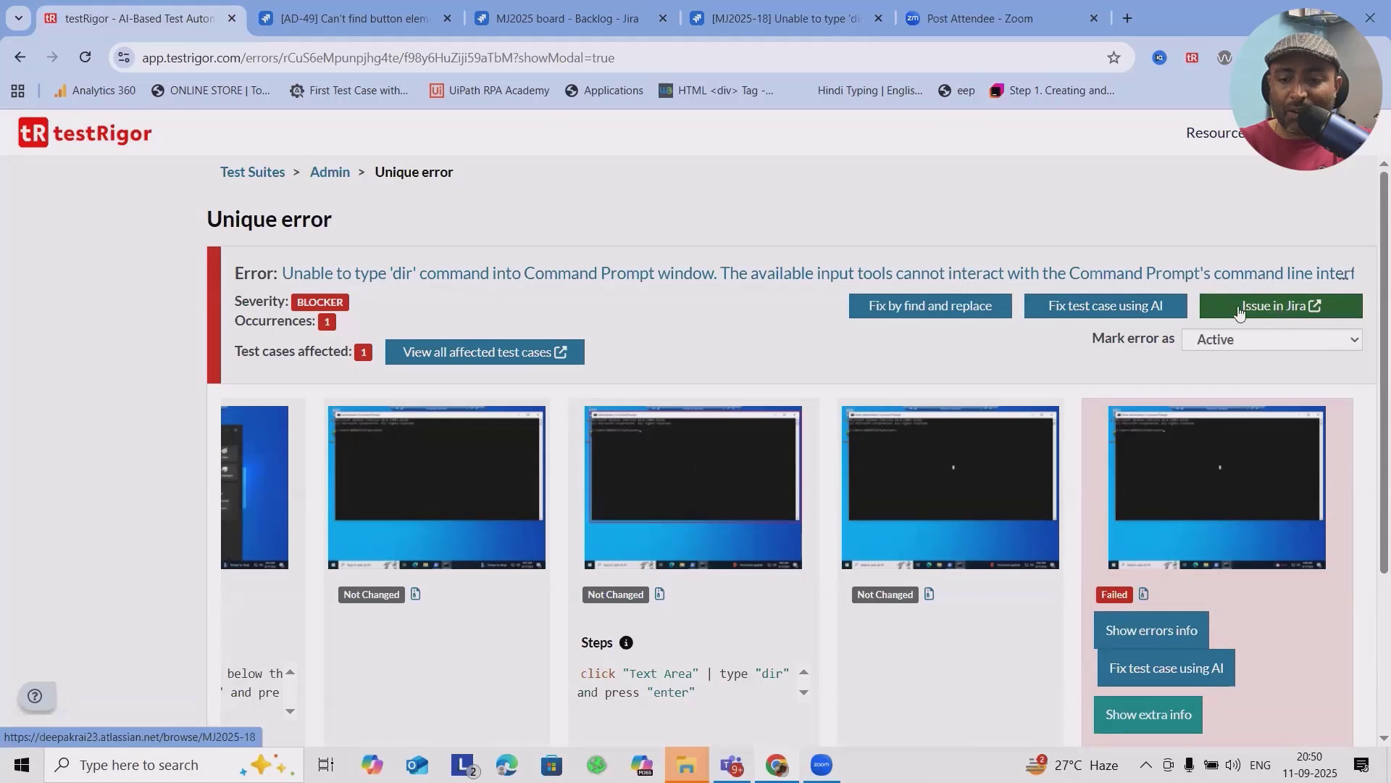
# Step: Open the Jira issue linked from the testRigor 'dir' command error and check that it is the reported bug
pyautogui.click(1289, 312)
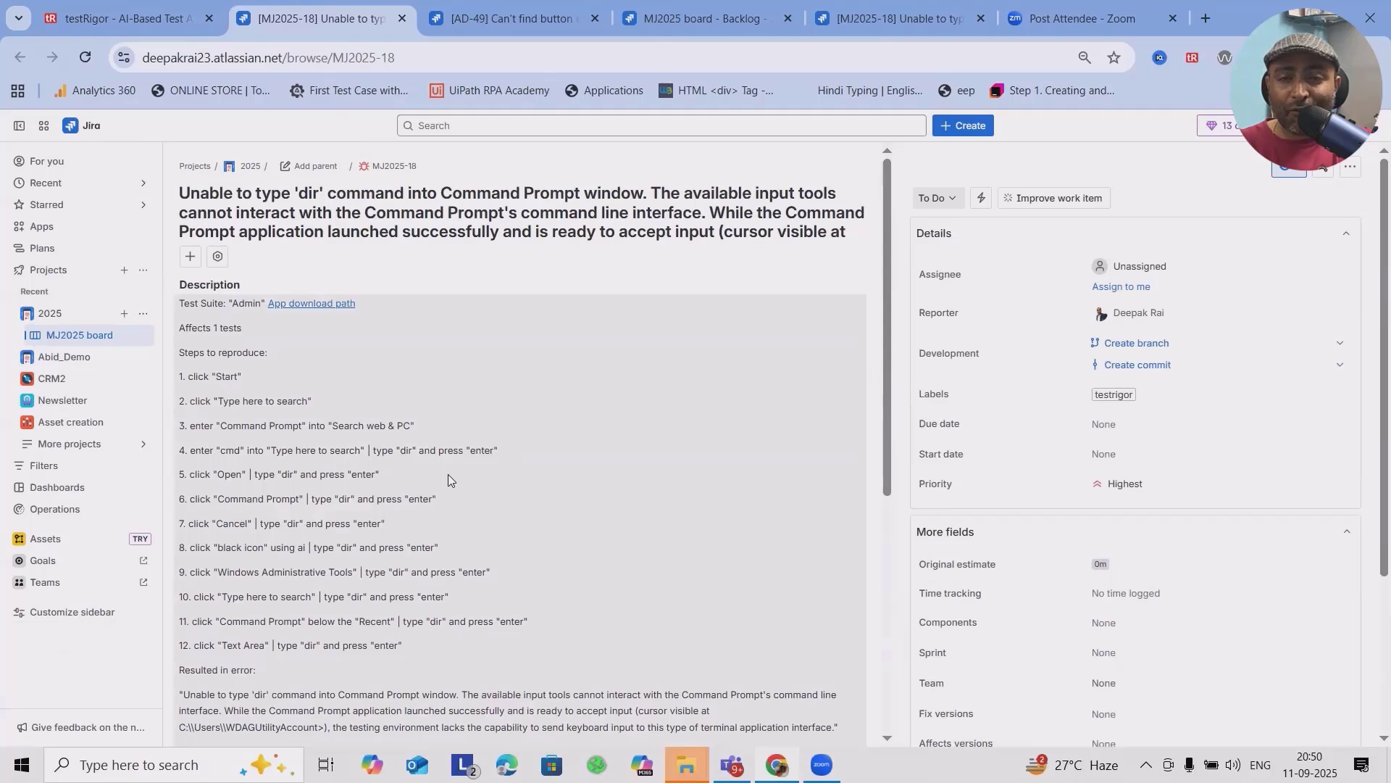
pyautogui.click(145, 18)
pyautogui.click(243, 20)
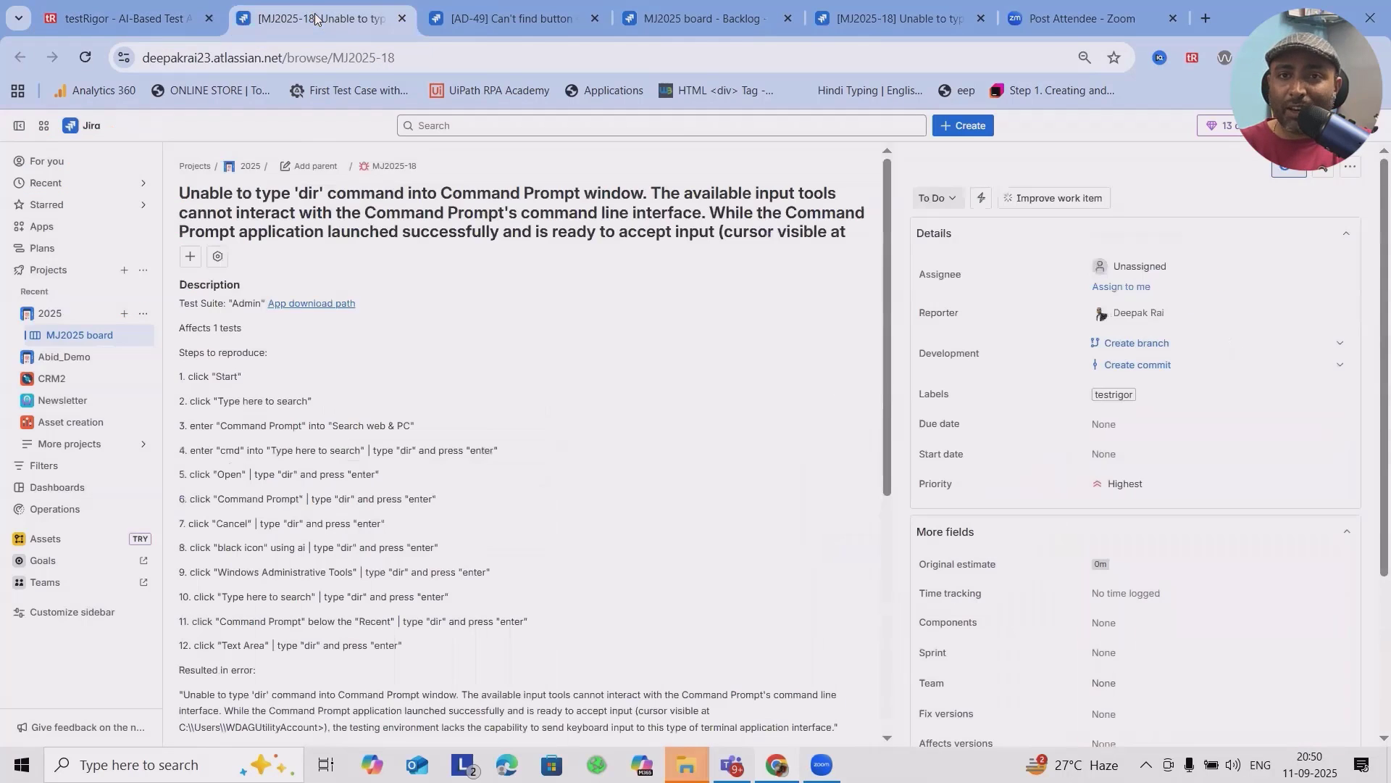
# Step: Return to the testRigor error page and view the available statuses for marking the error, leaving it Active
pyautogui.click(123, 18)
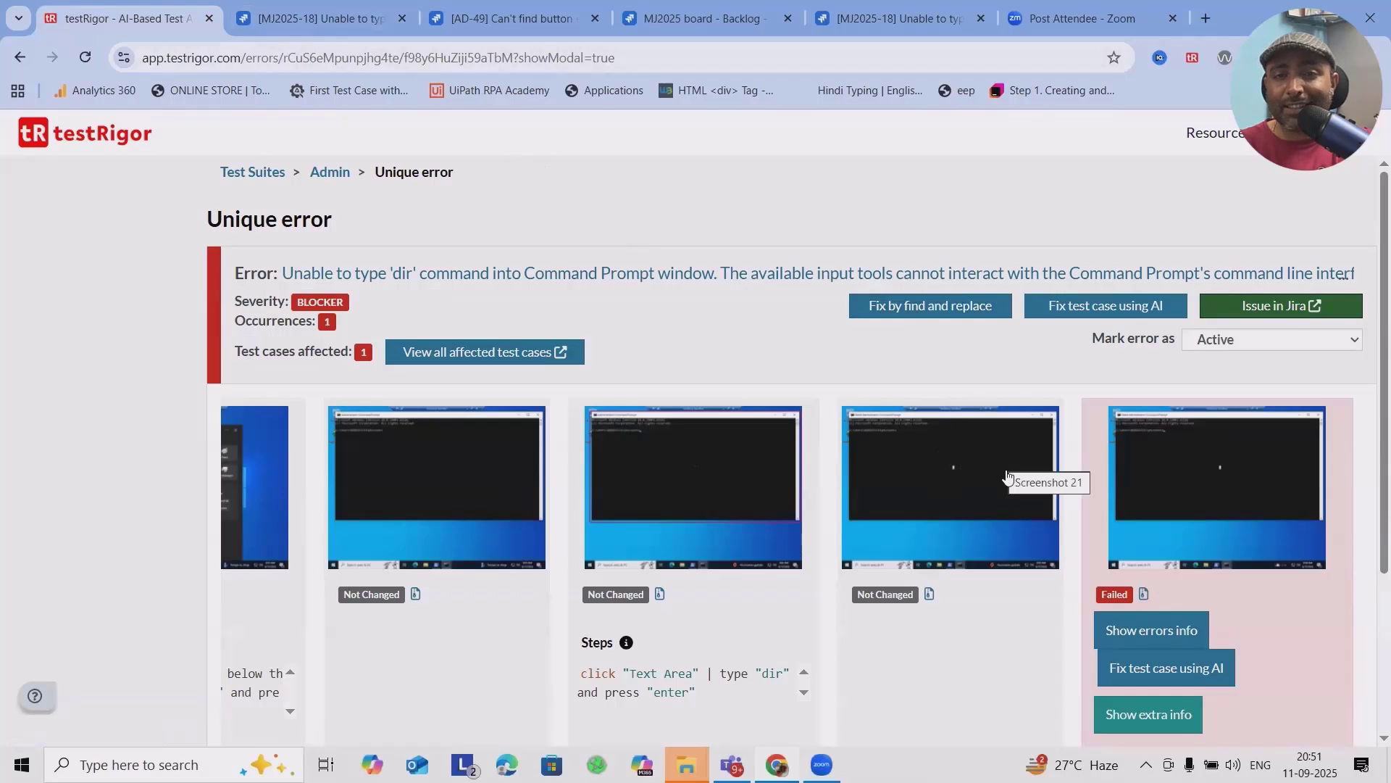
pyautogui.scroll(-1, 1023, 496)
pyautogui.click(1265, 290)
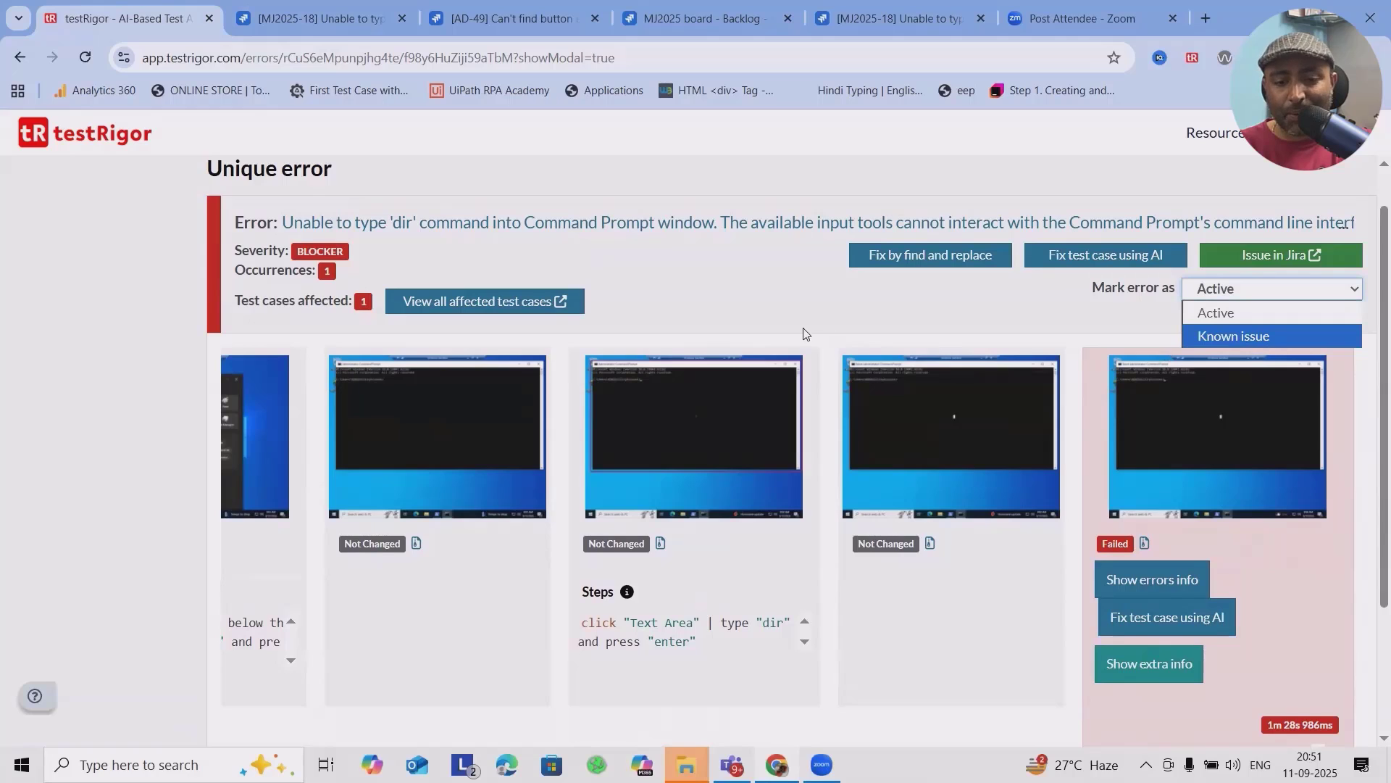
pyautogui.scroll(-1, 748, 292)
pyautogui.scroll(2, 746, 292)
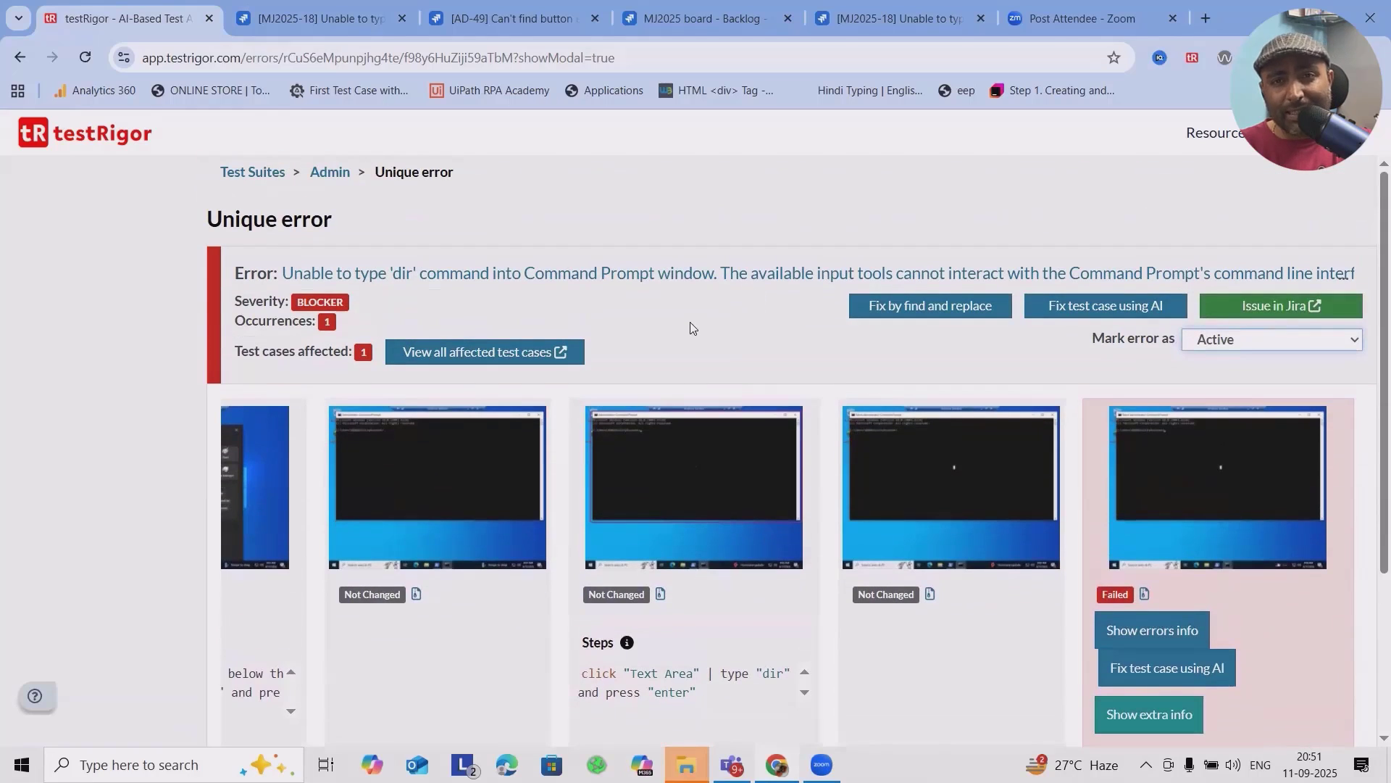